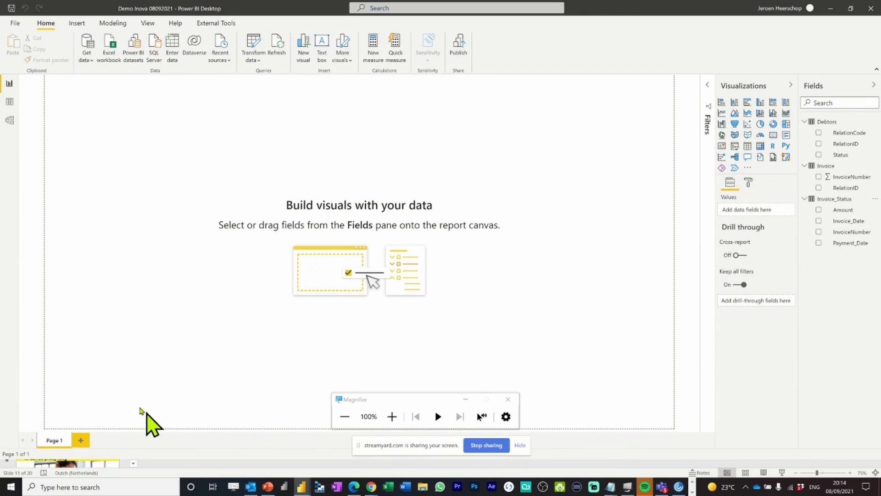
Close the screen magnifier and widen the list of data fields.
click(508, 399)
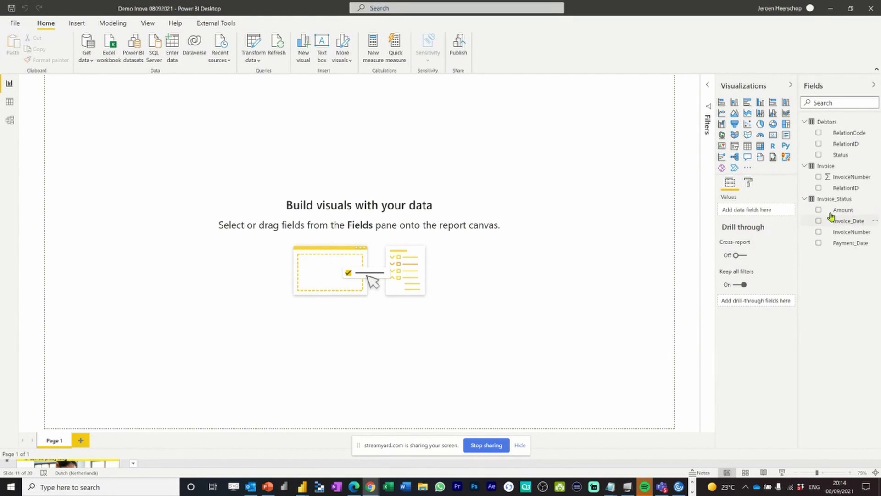
mouse_move(784, 274)
drag(799, 238, 750, 241)
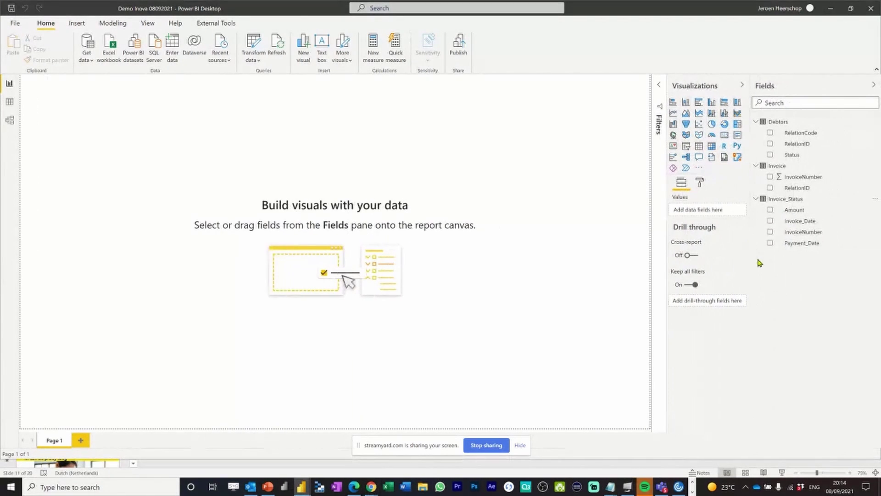
Create a table of InvoiceNumber from Invoice_Status on the report page and enlarge it.
click(798, 234)
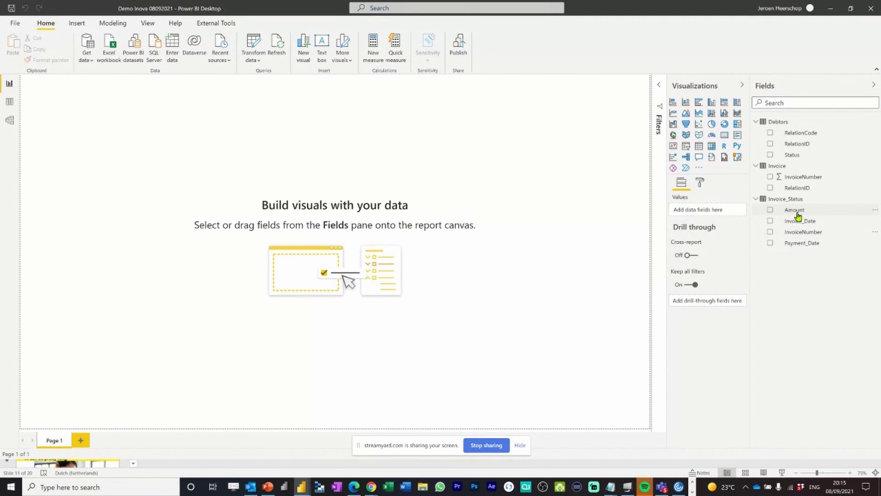
click(798, 212)
drag(799, 233, 295, 168)
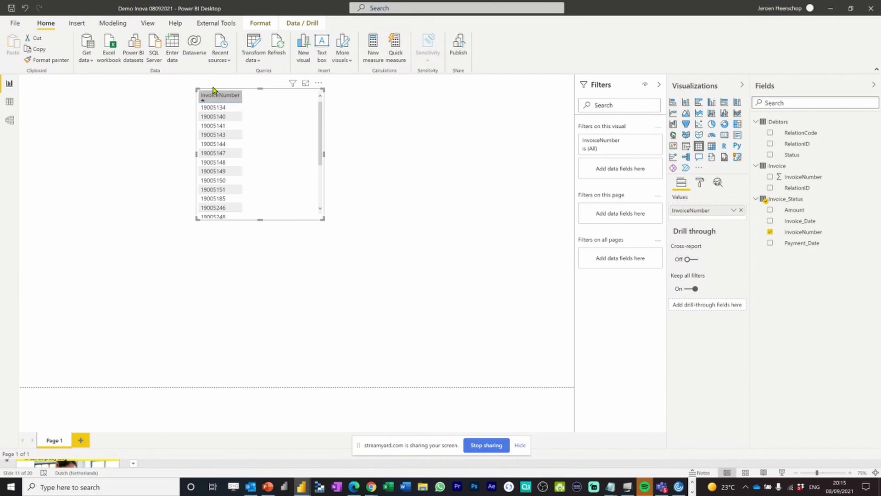
drag(323, 220, 419, 315)
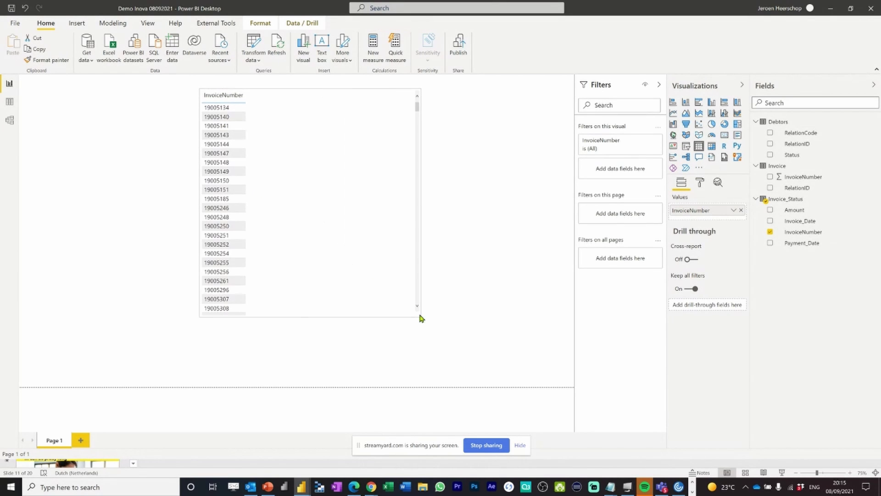
Add Amount from Invoice_Status to the invoice number table and widen its Amount column.
drag(797, 215, 305, 150)
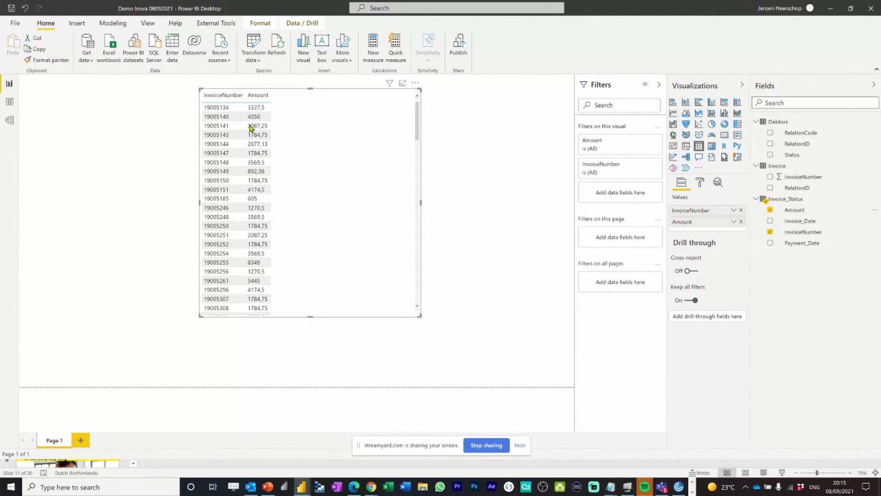
scroll(299, 238, down, 5)
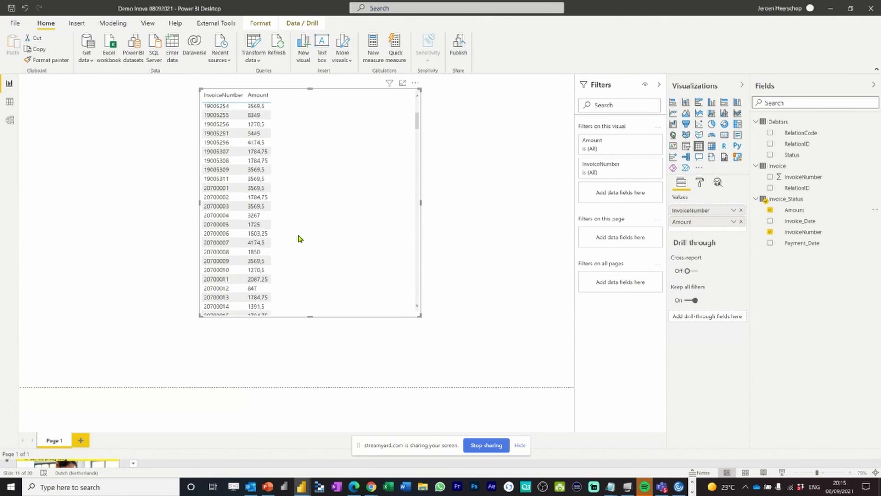
scroll(299, 238, up, 5)
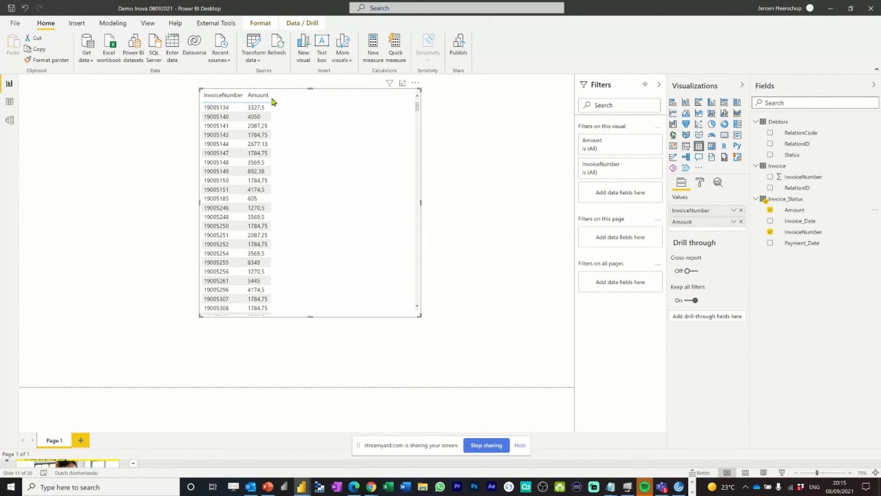
drag(272, 98, 332, 99)
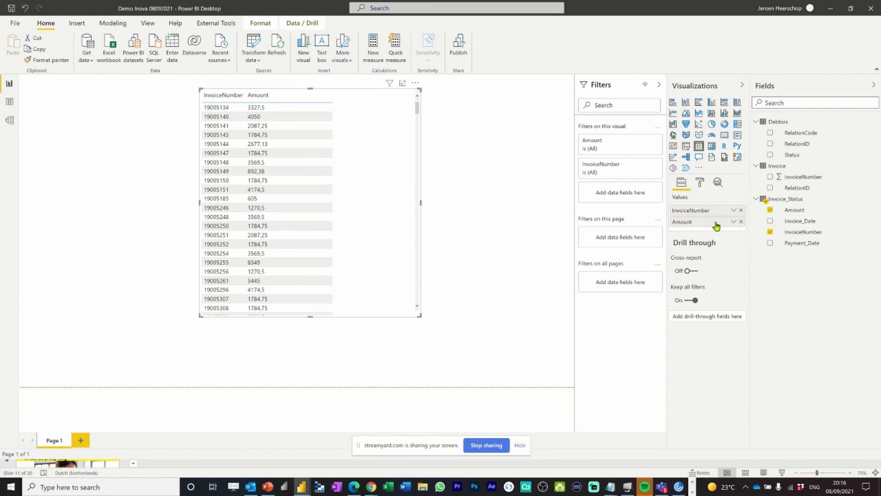
Create a second table with Invoice_Date and Amount beside the first one and widen its Amount column.
drag(799, 222, 480, 133)
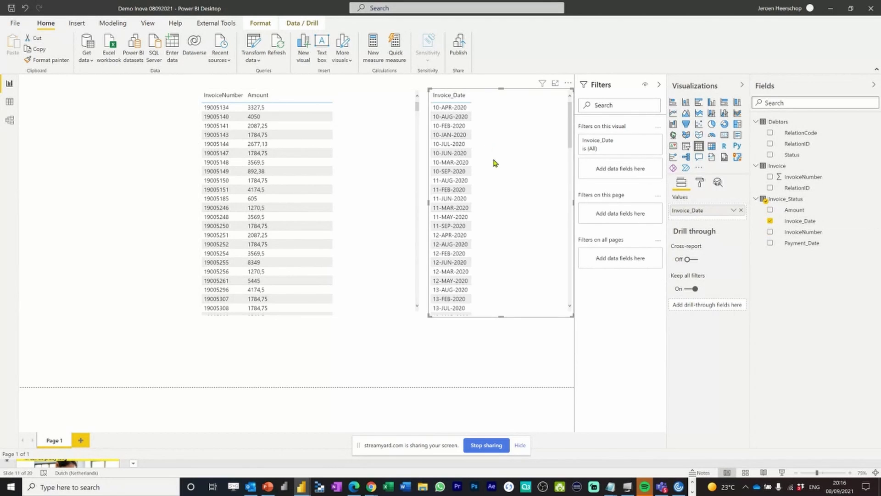
drag(795, 210, 702, 217)
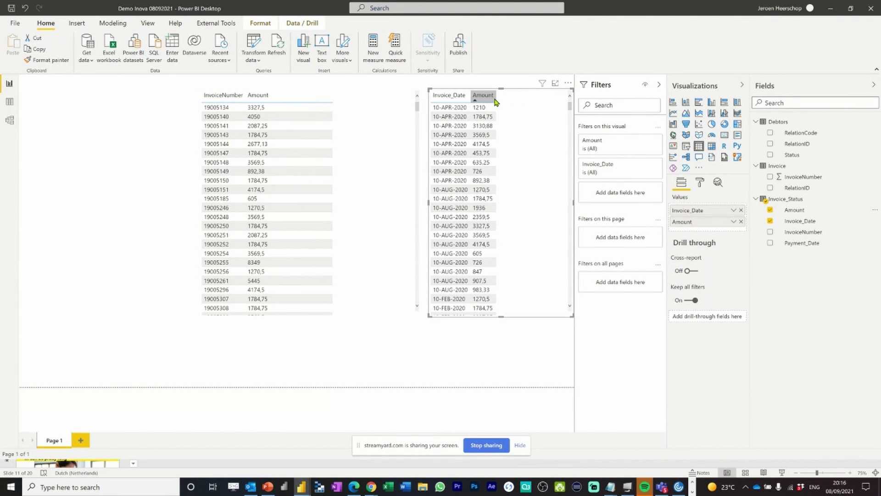
drag(496, 95, 552, 95)
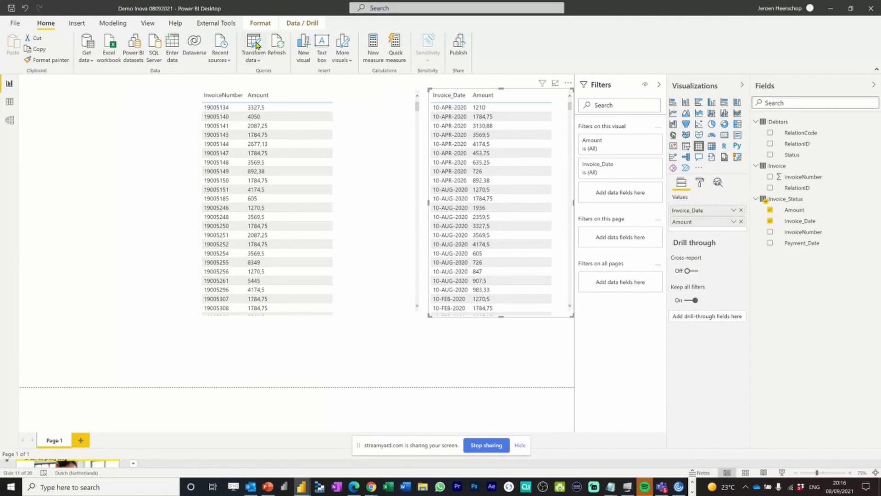
Switch to PowerPoint to view the "Power BI – From Data To Dashboard" slide and return to Power BI Desktop.
key(alt+Tab)
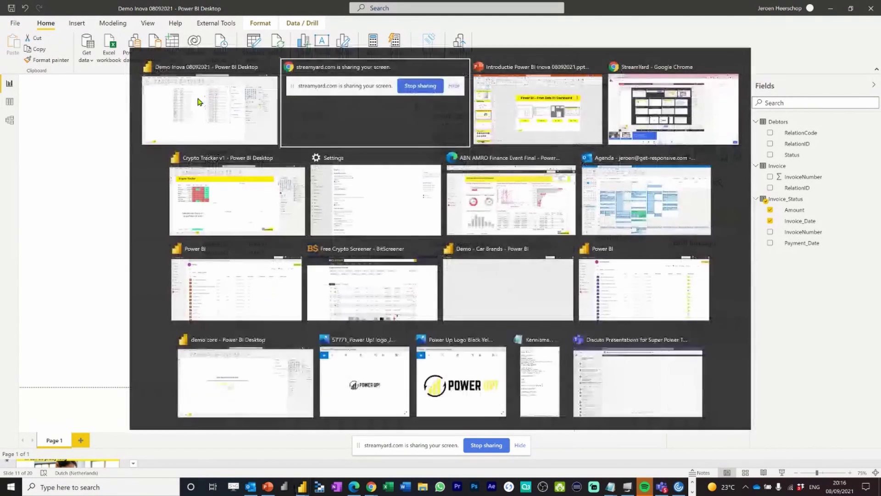
key(alt+Tab)
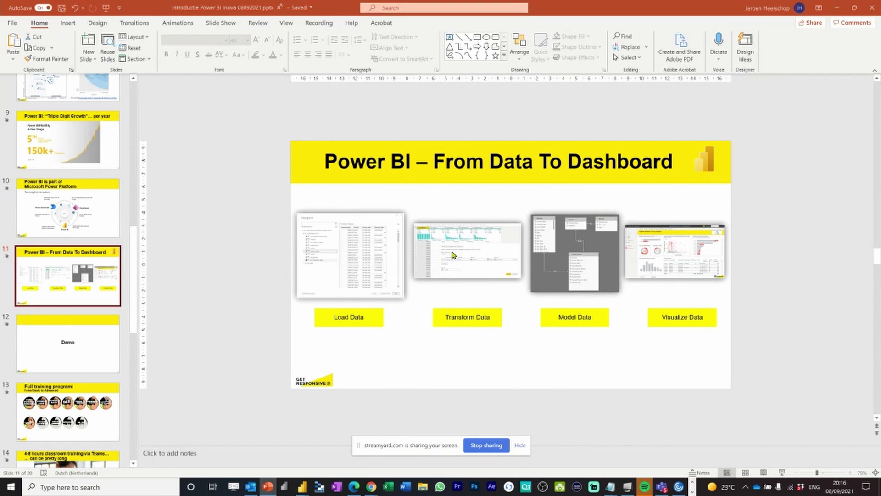
key(alt+Tab)
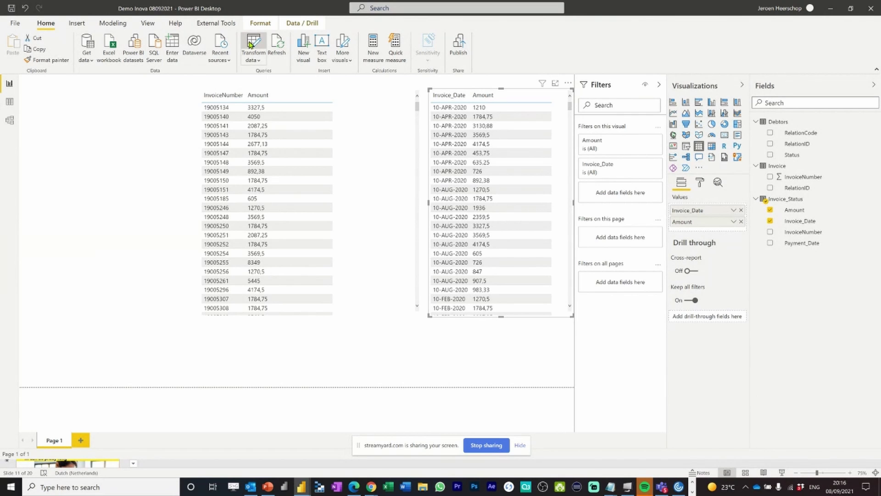
Open the Power Query Editor and change the Amount column of Invoice_Status to the Decimal Number type.
click(250, 43)
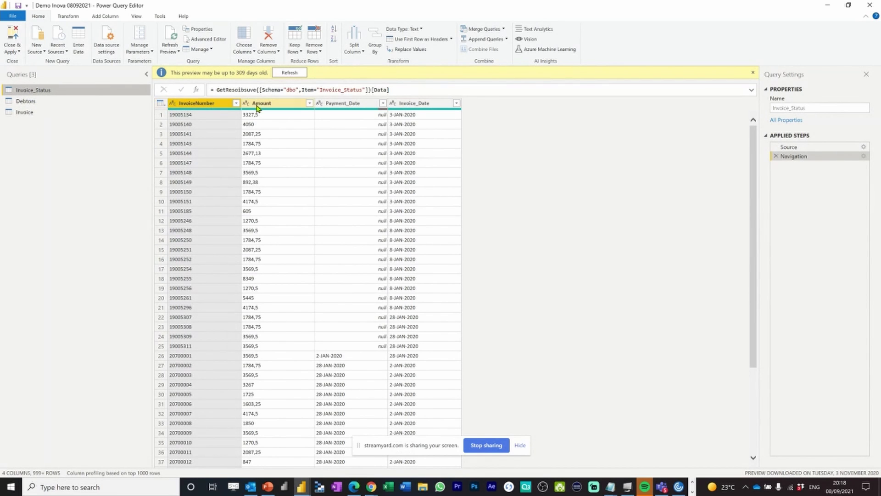
key(super+plus)
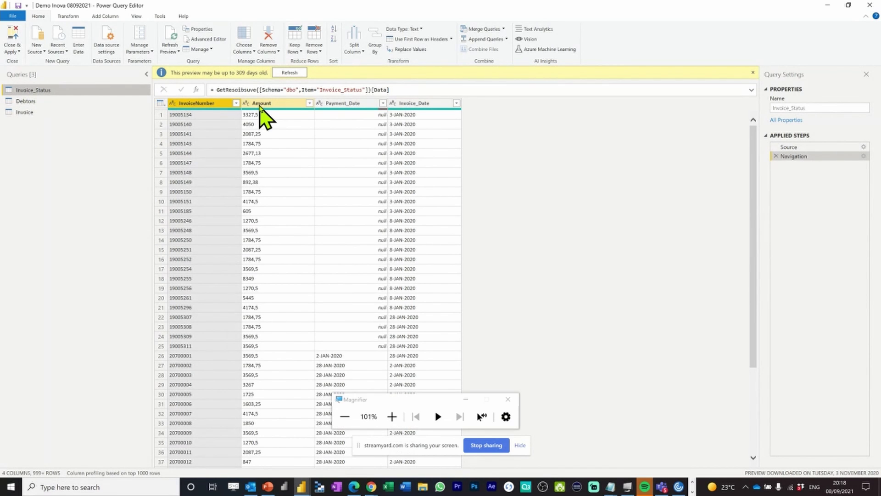
key(super+plus)
key(super+plus)
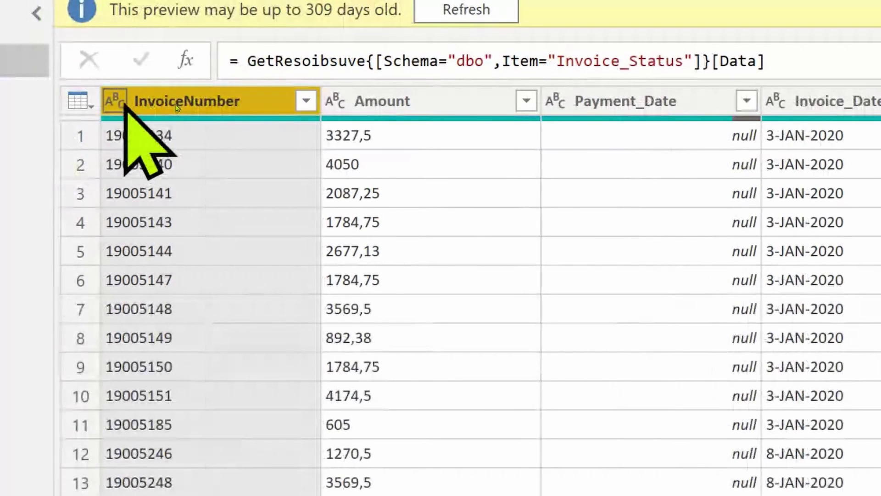
click(336, 102)
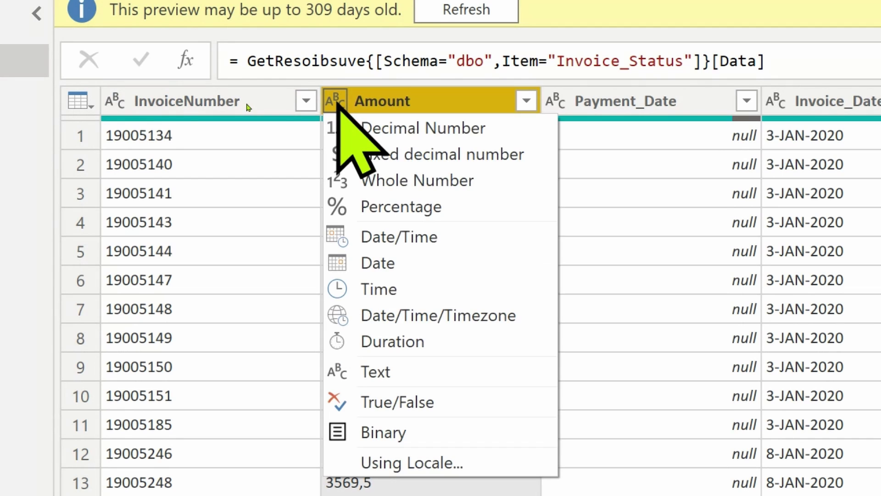
click(418, 128)
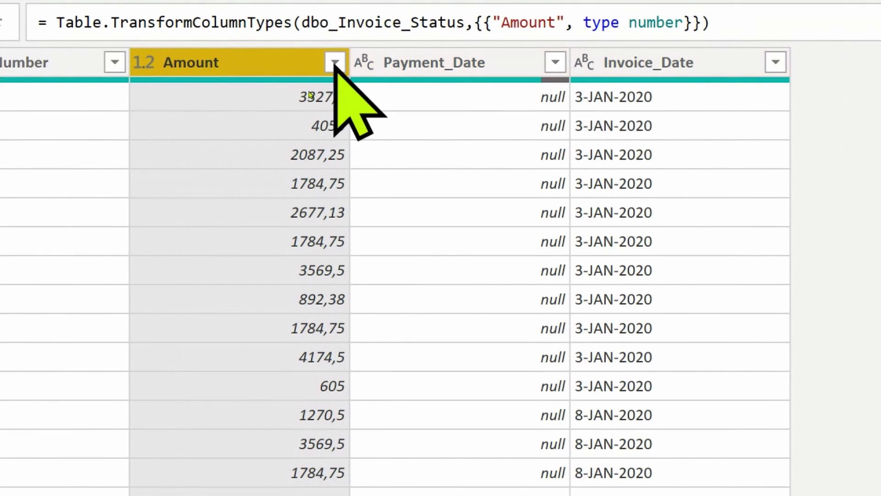
Change the Payment_Date and Invoice_Date columns of Invoice_Status to the Date type.
click(367, 67)
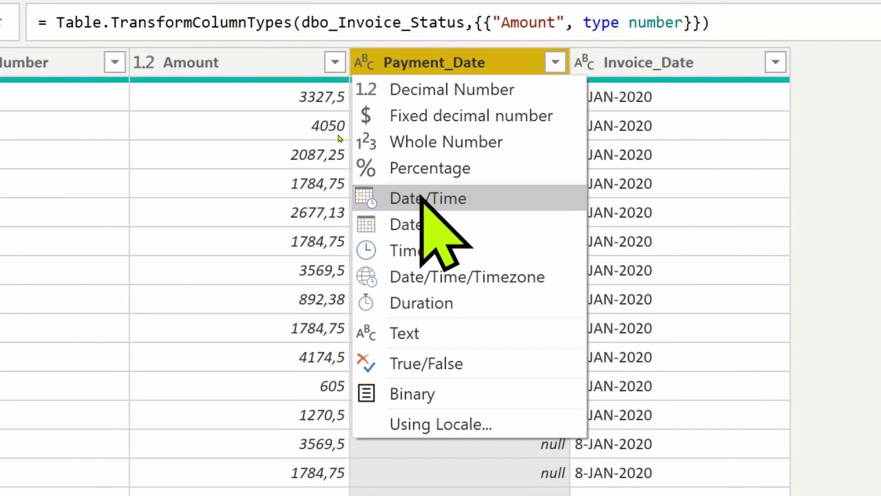
click(417, 224)
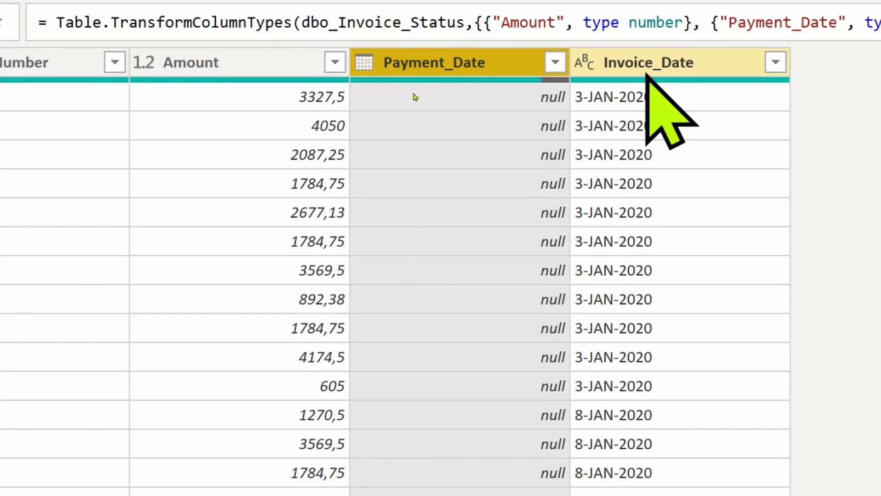
click(584, 62)
click(623, 223)
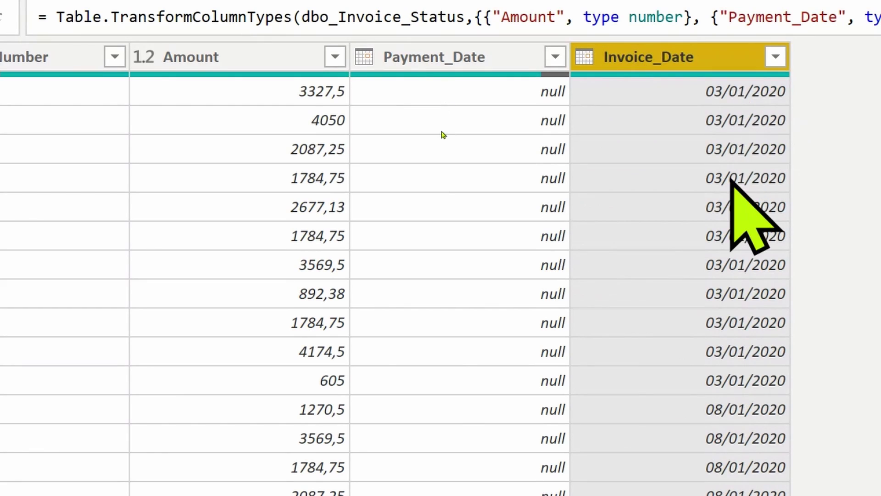
key(super+minus)
key(super+minus)
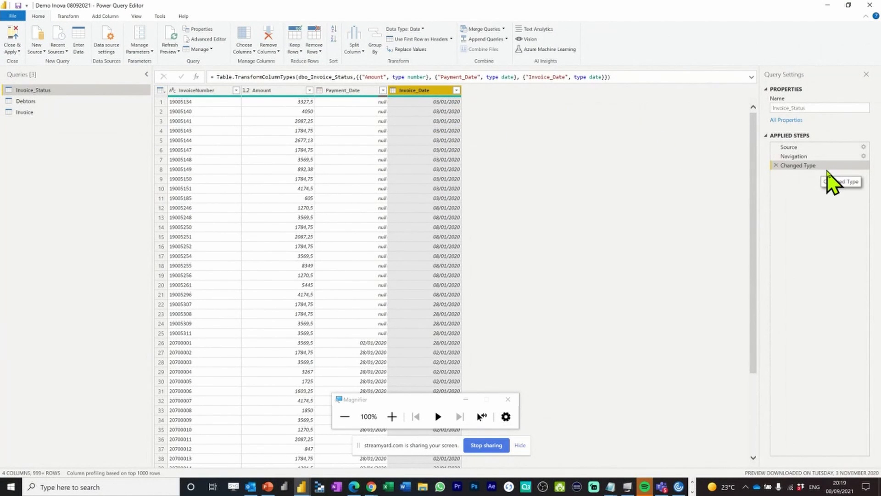
Apply the query changes and close the Power Query Editor.
key(super+plus)
key(super+plus)
key(super+plus)
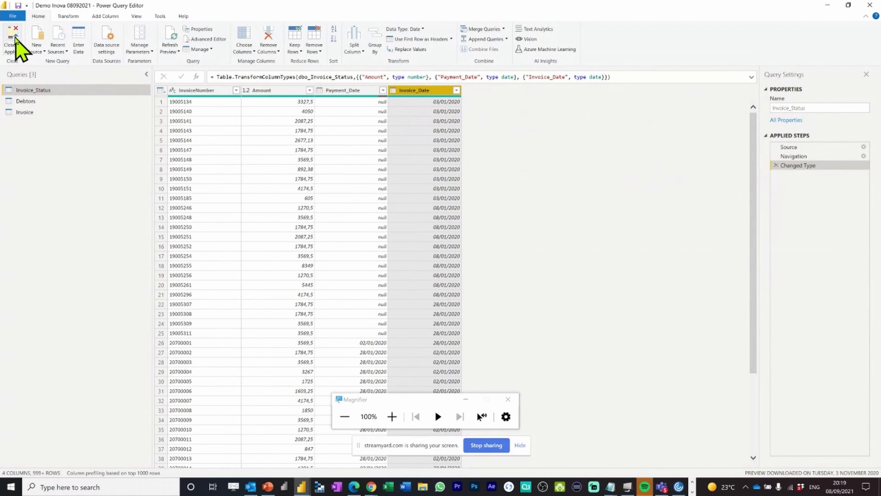
click(12, 38)
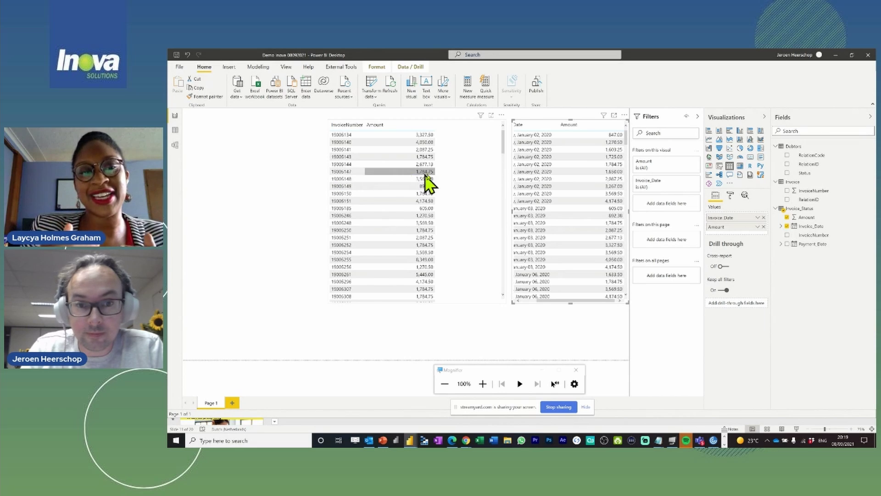
Narrow the invoice number table and widen the Invoice_Date table so its full dates fit.
click(501, 186)
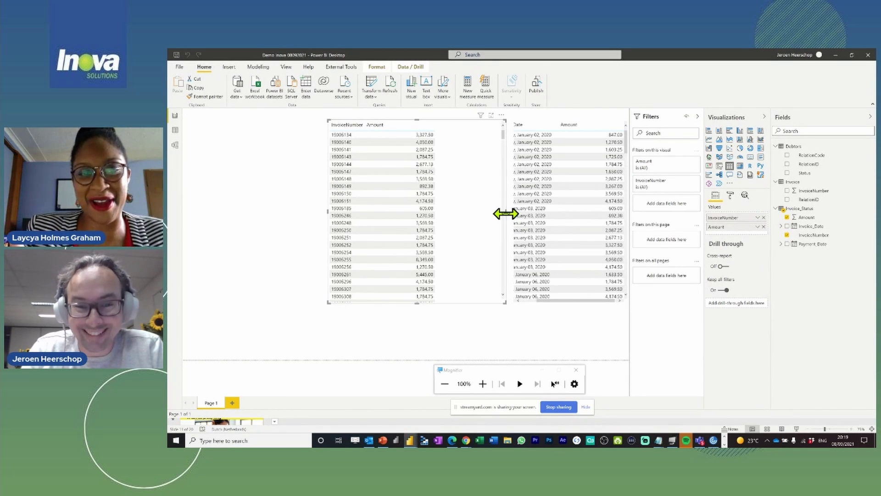
drag(506, 212, 456, 212)
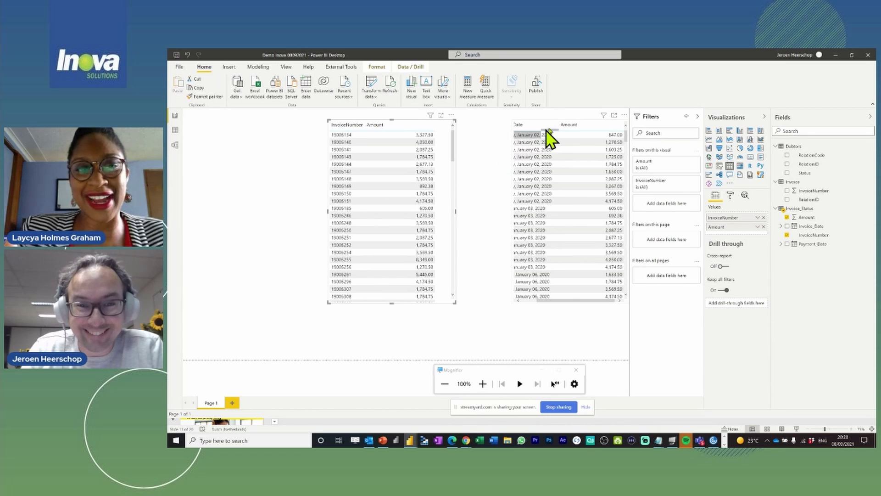
click(587, 122)
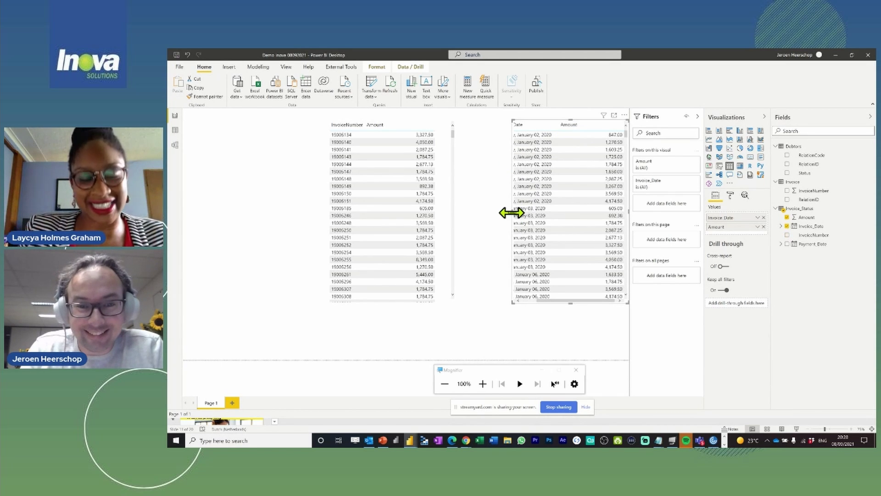
drag(505, 216, 468, 221)
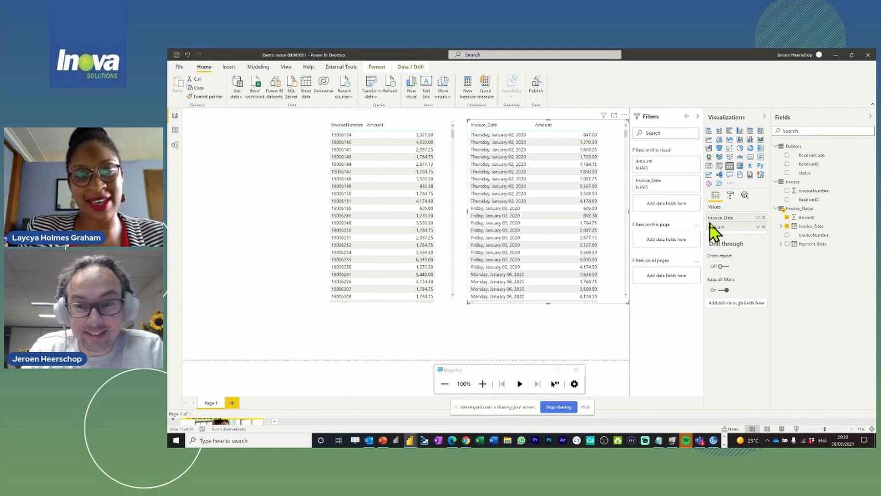
click(758, 227)
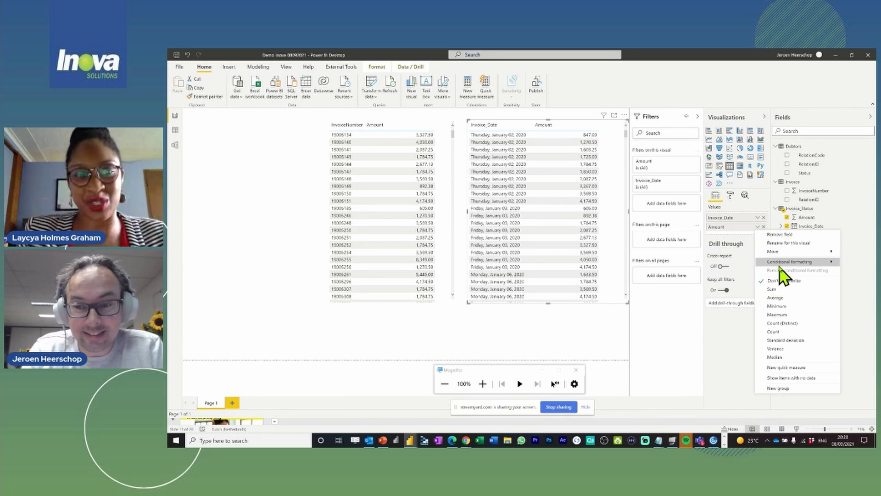
click(597, 328)
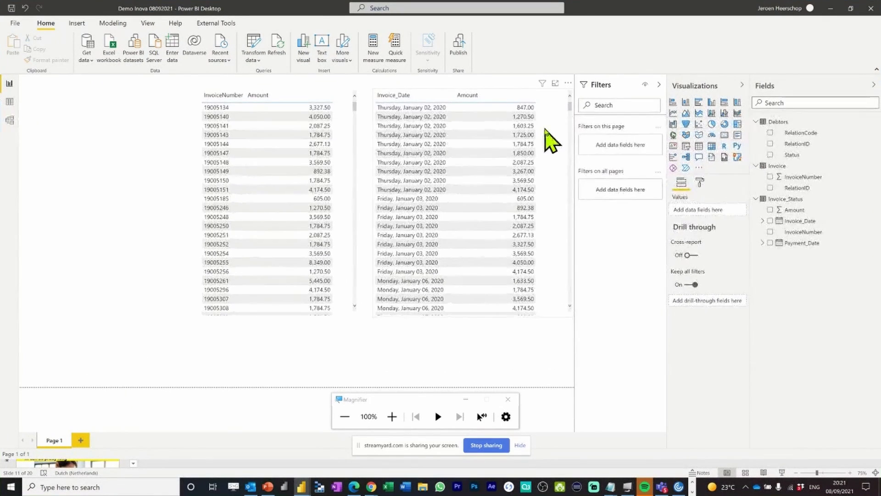
Convert the Invoice_Date and Amount table into a clustered bar chart with Amount as its values instead of its legend.
click(546, 130)
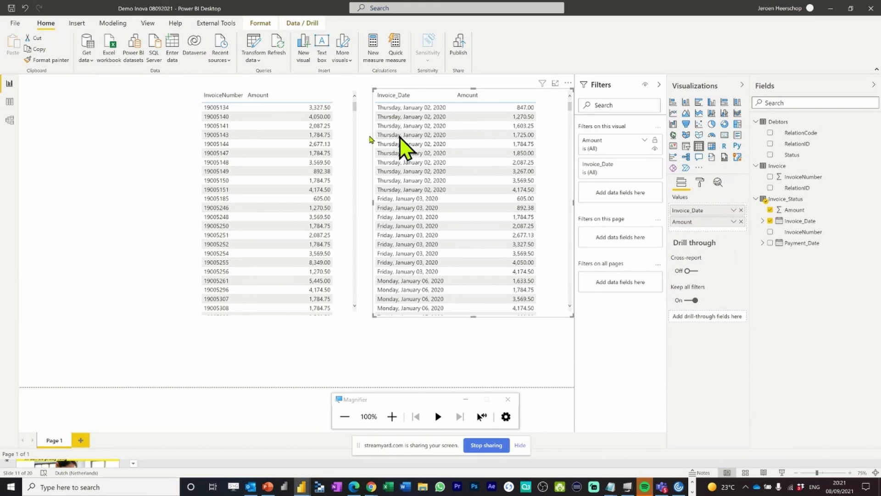
click(698, 103)
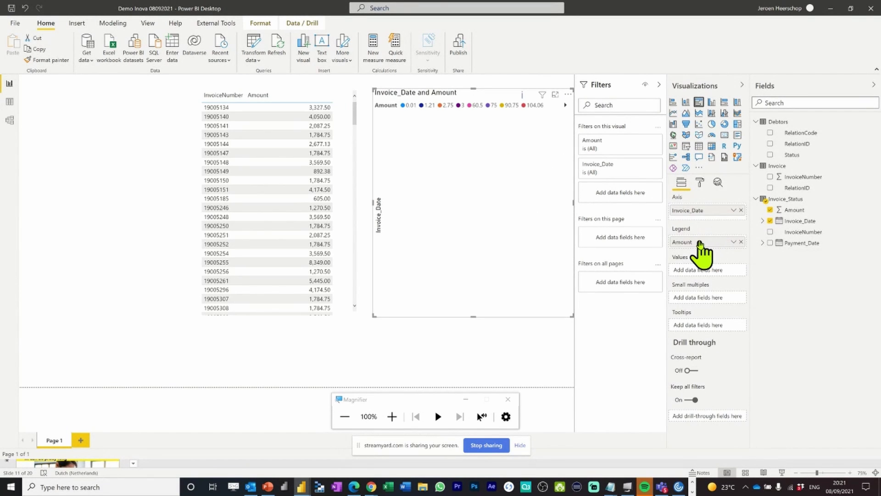
drag(700, 242, 699, 273)
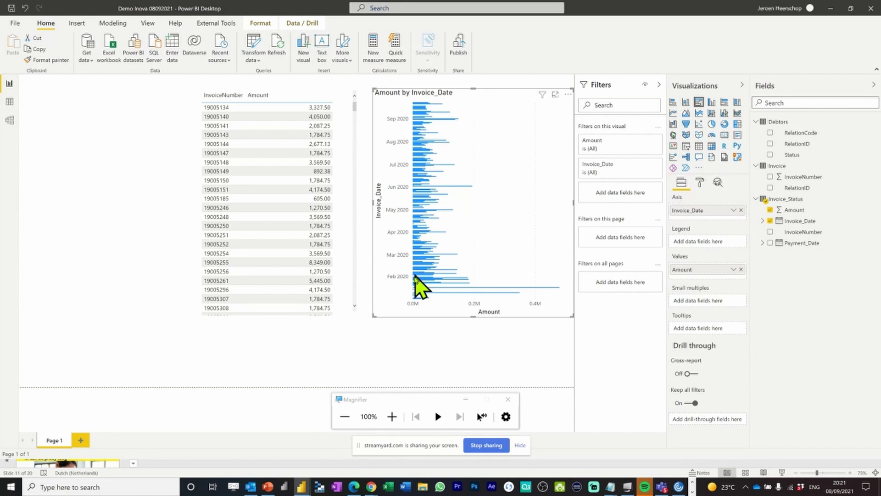
Set the Y axis type of the Amount by Invoice_Date bar chart to Categorical.
click(699, 182)
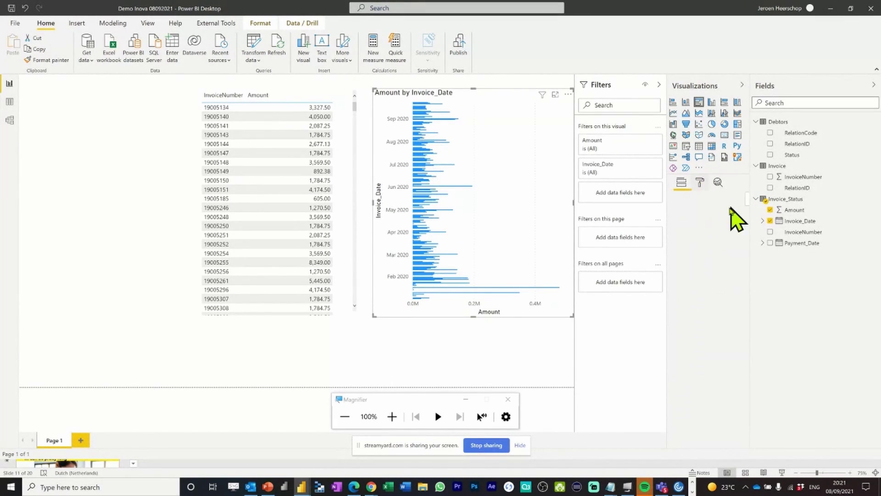
click(688, 238)
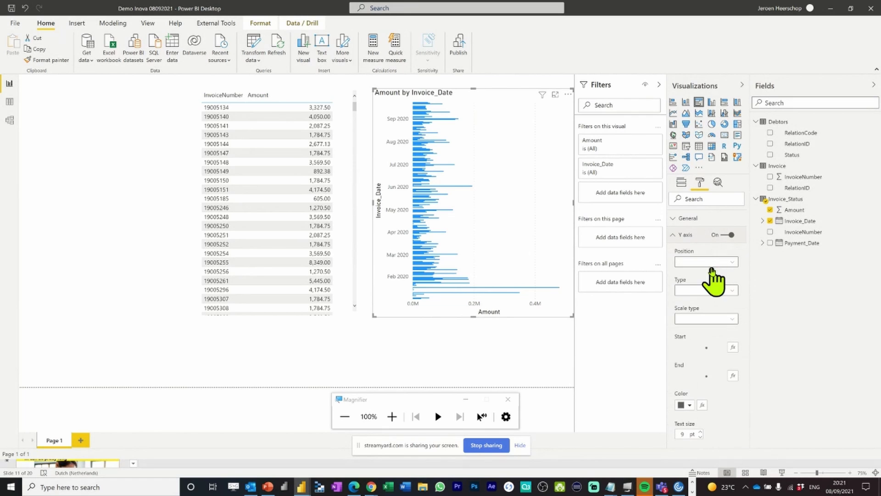
click(692, 290)
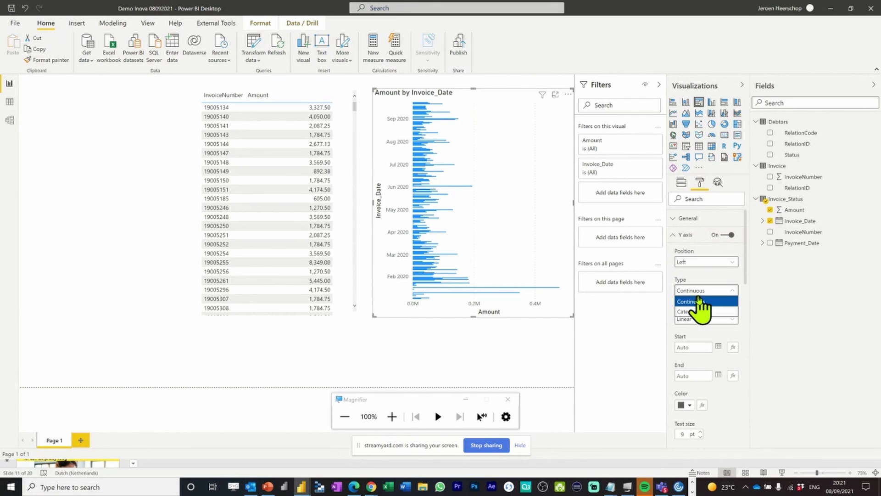
click(688, 308)
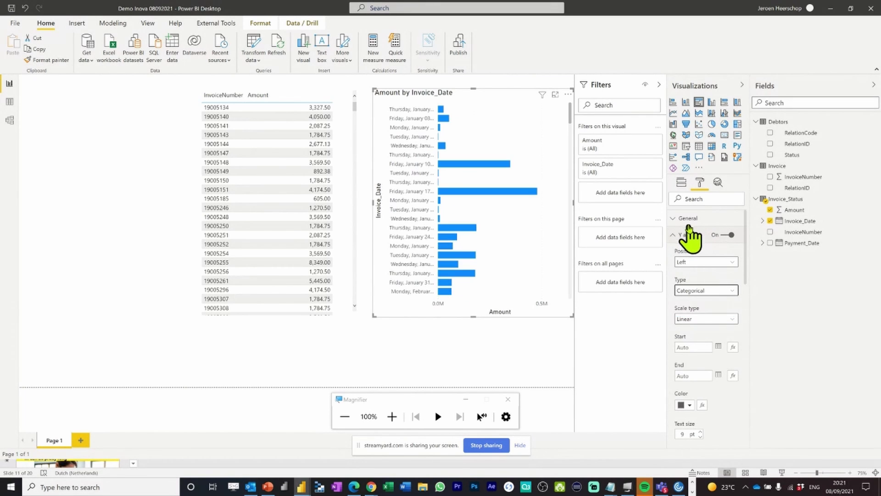
click(682, 184)
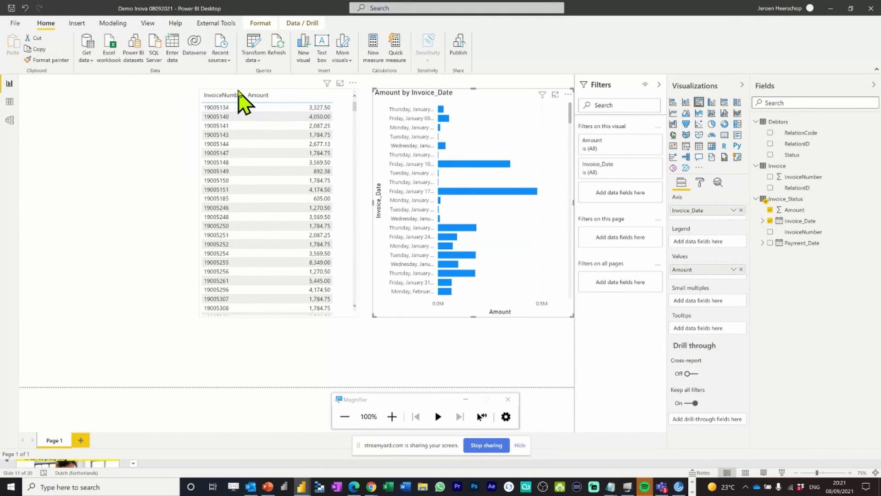
Move the invoice number table to the page's left edge, then widen the Invoice_Date chart and shift it closer to the table.
drag(244, 100, 55, 97)
click(395, 148)
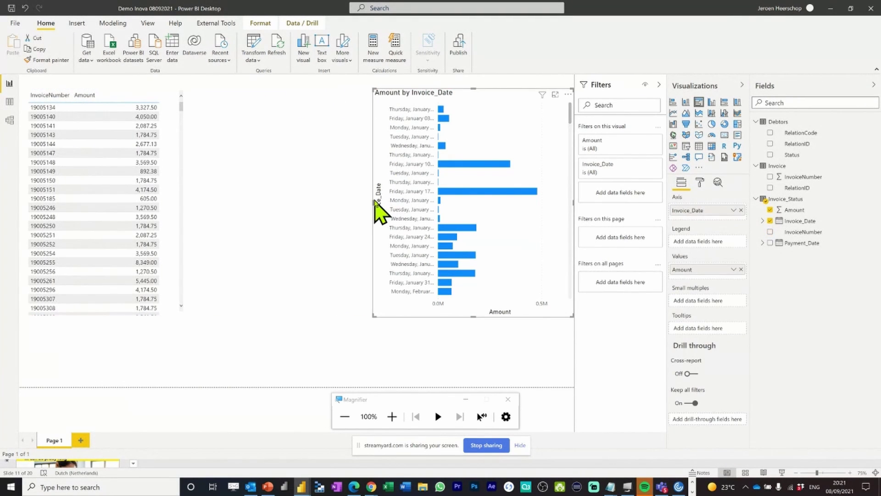
drag(374, 202, 248, 197)
drag(300, 95, 281, 97)
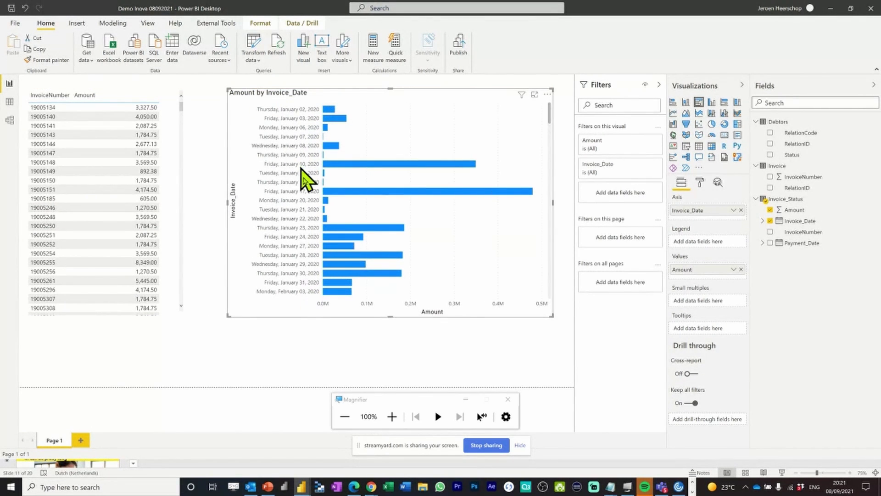
Change the Invoice_Date chart to clustered columns with the date hierarchy's Year and Month on the axis instead of full dates, expanded to both levels.
click(712, 103)
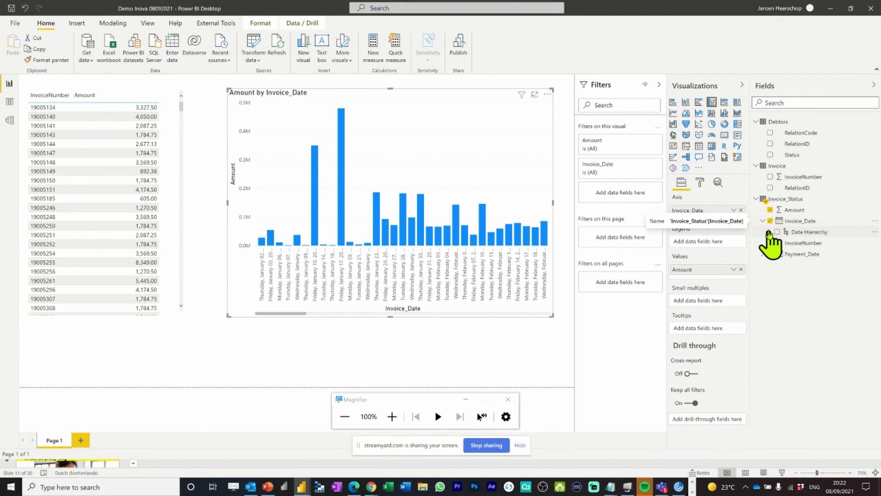
click(769, 232)
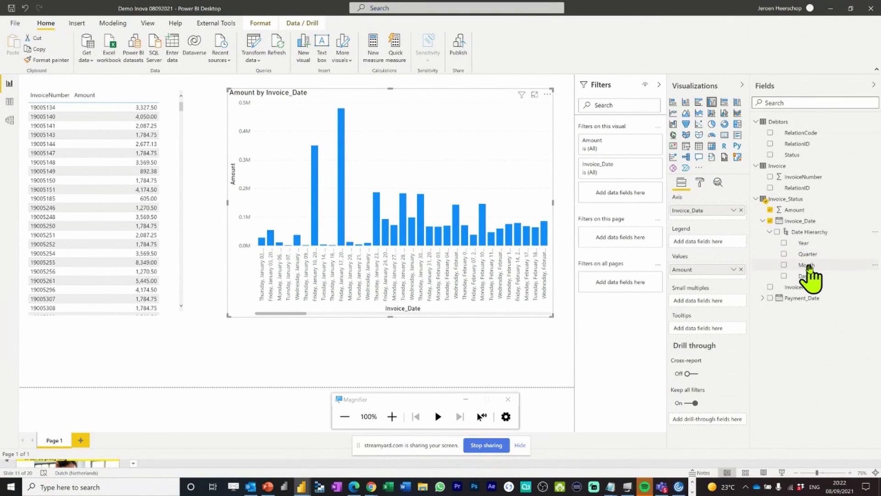
drag(808, 267, 705, 214)
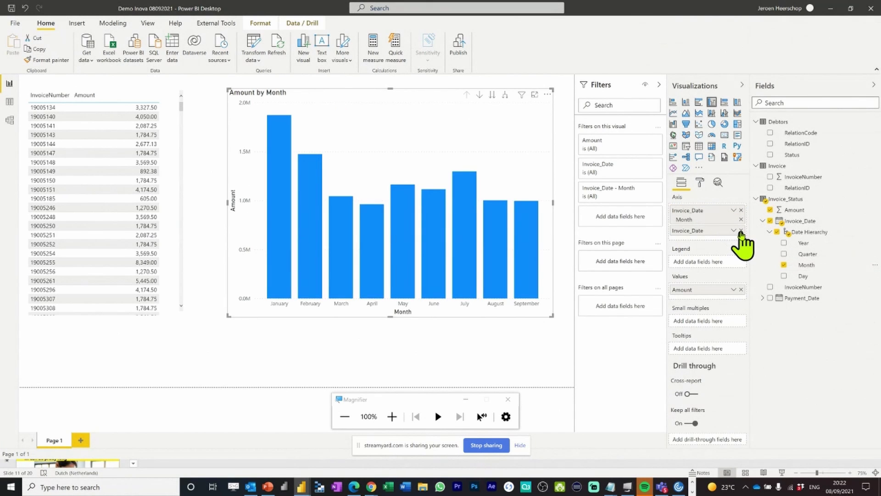
click(741, 231)
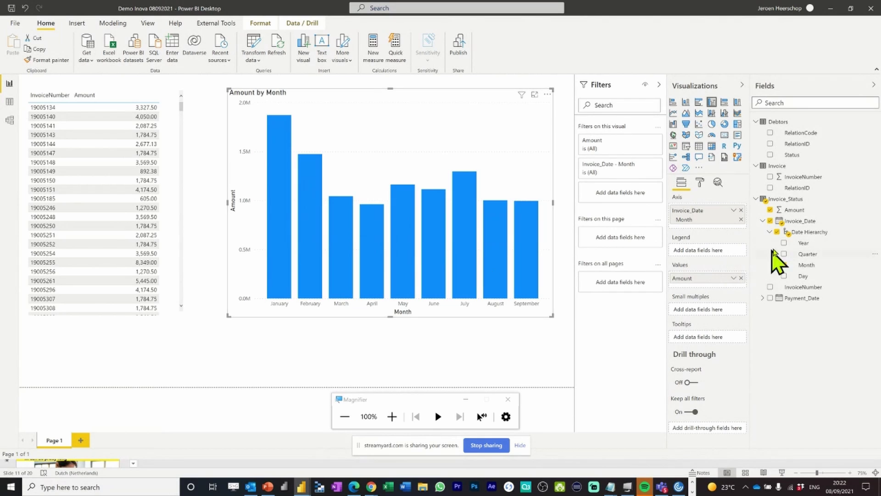
drag(802, 243, 711, 222)
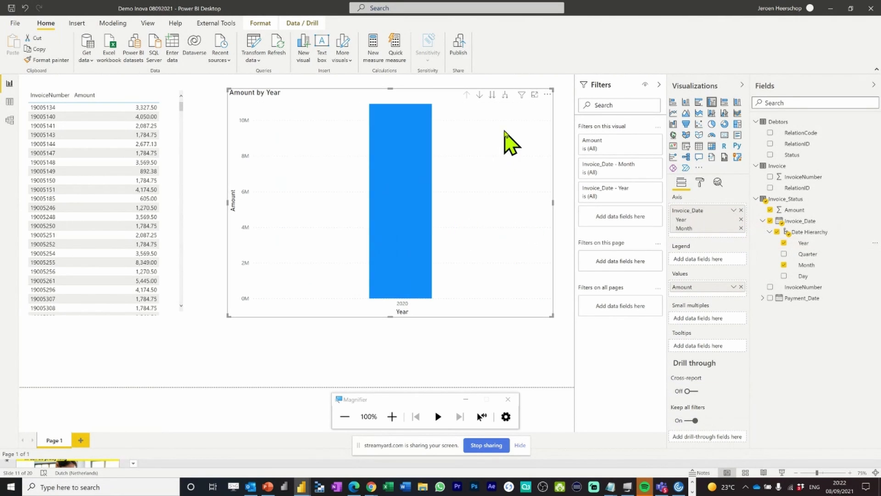
click(505, 95)
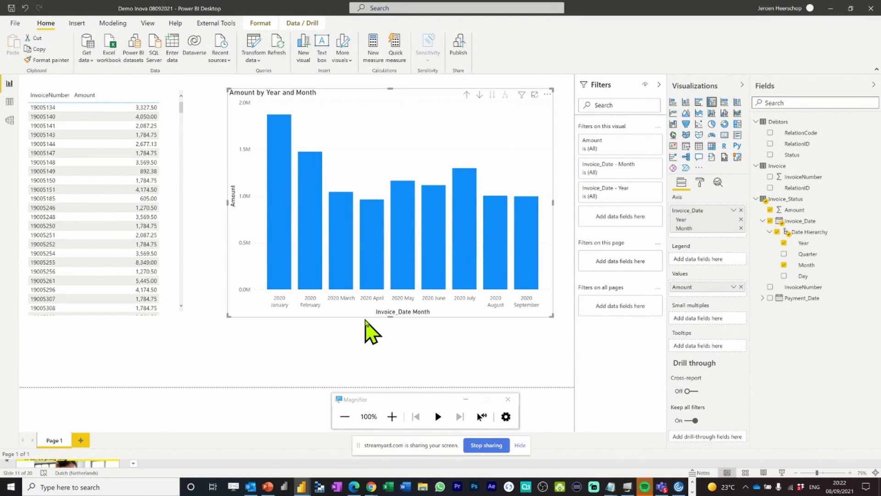
Filter the invoice number table by the June 2020 column of the chart.
mouse_move(332, 233)
click(429, 228)
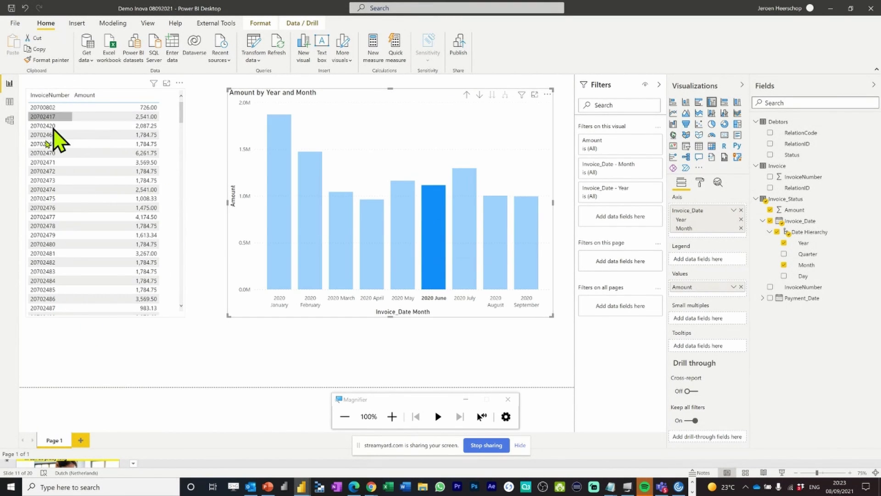
Convert the invoice number table into a clustered bar chart with Amount as its values instead of its legend.
click(174, 112)
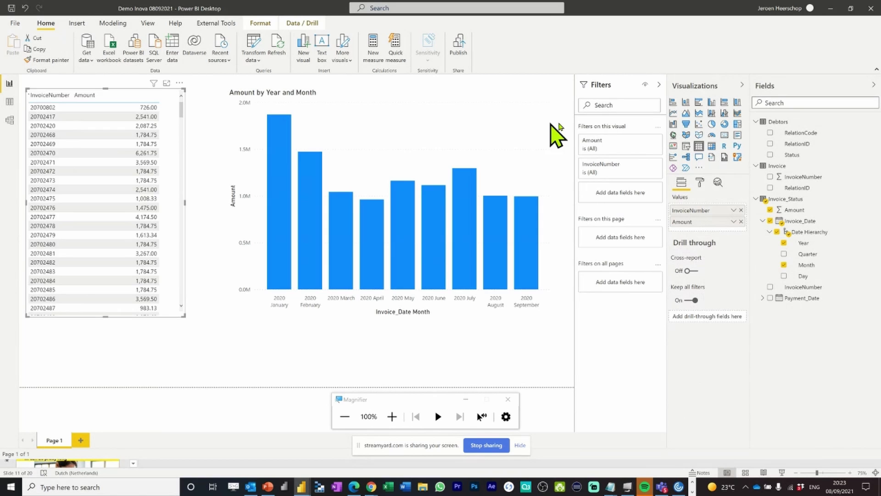
click(698, 102)
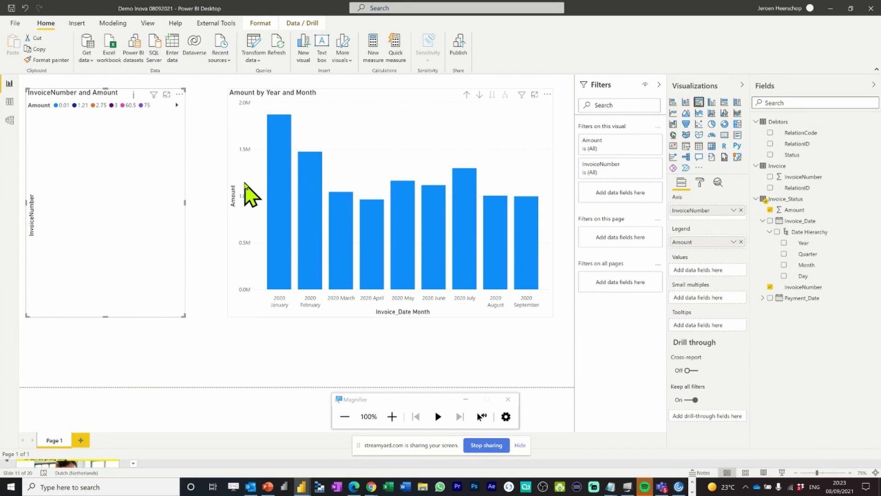
drag(699, 237, 671, 274)
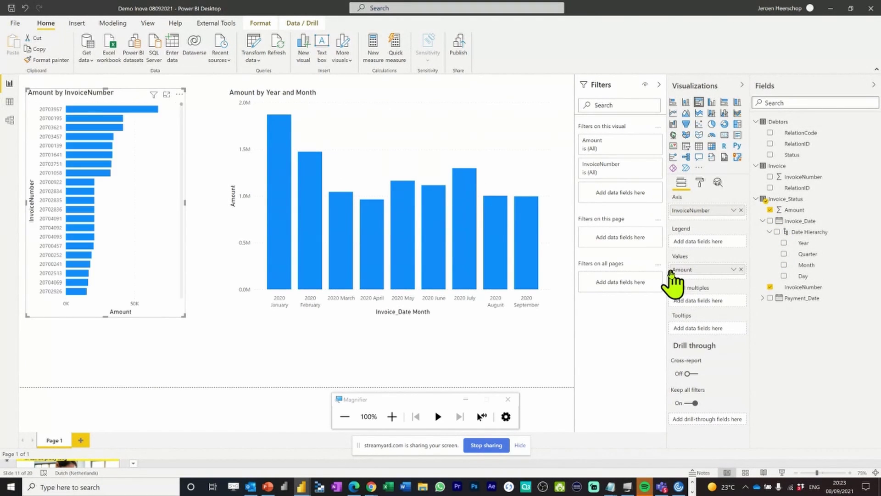
Cross-highlight the InvoiceNumber chart by the May, July and June 2020 columns, and clear the selection.
click(424, 237)
click(396, 238)
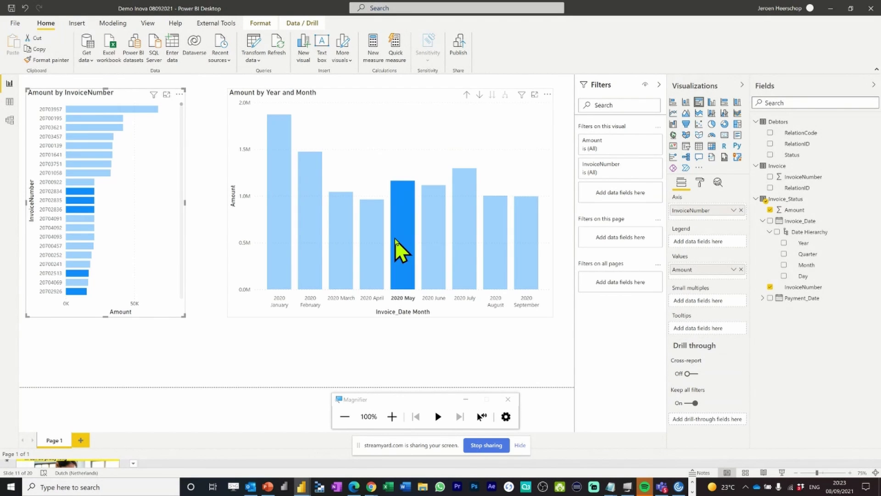
click(464, 243)
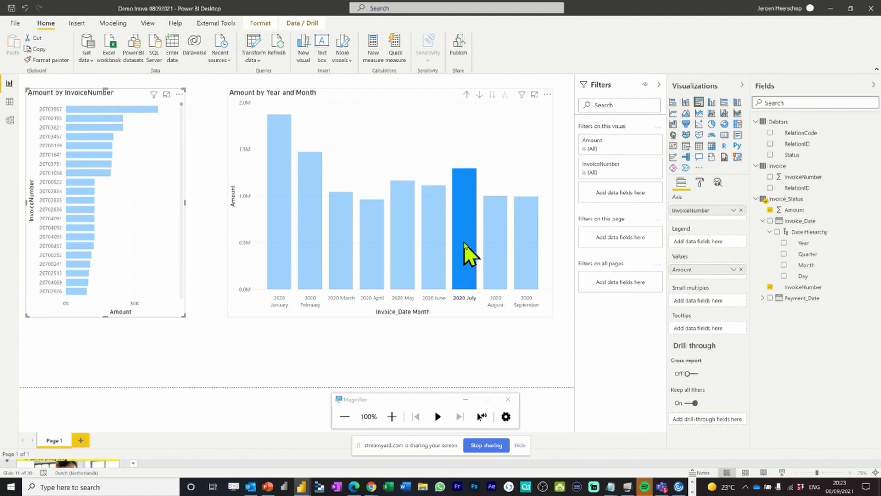
click(428, 246)
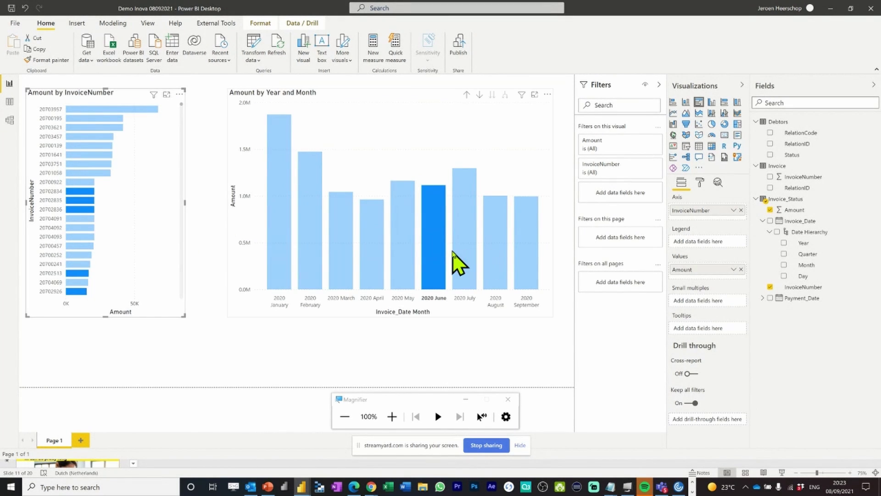
click(437, 249)
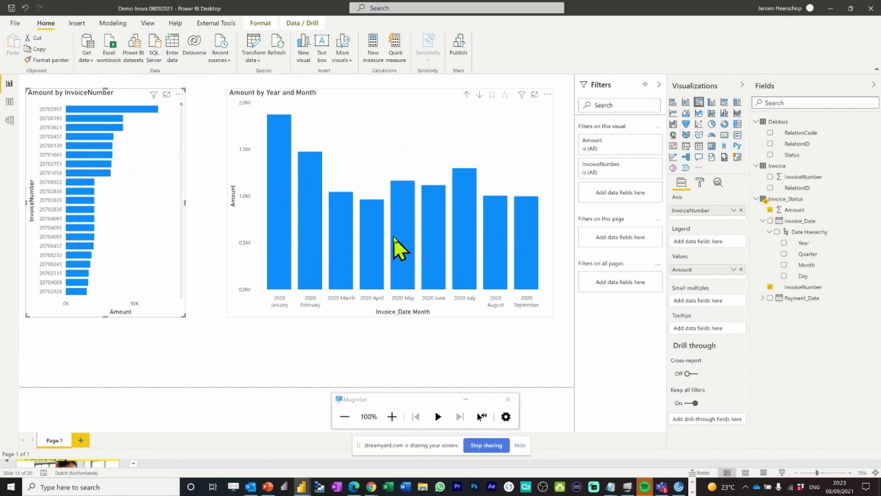
Reduce the height of the Amount by Year and Month chart to free space beneath it.
click(393, 115)
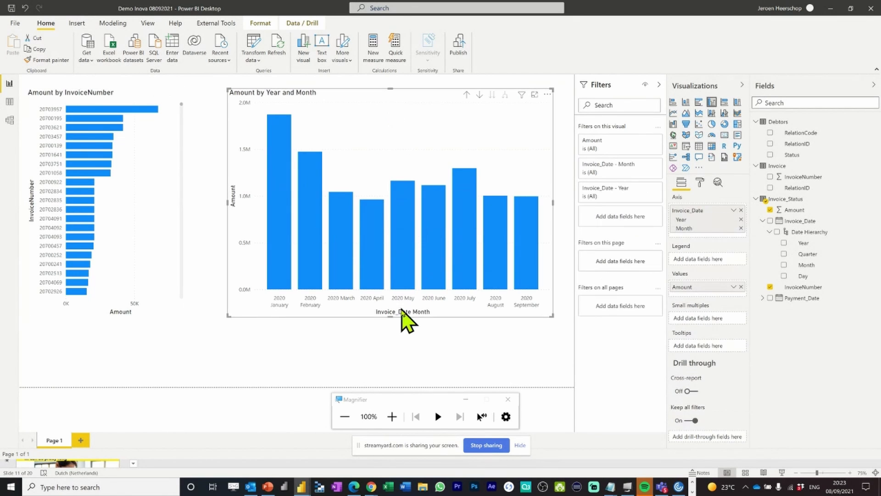
drag(389, 315, 390, 232)
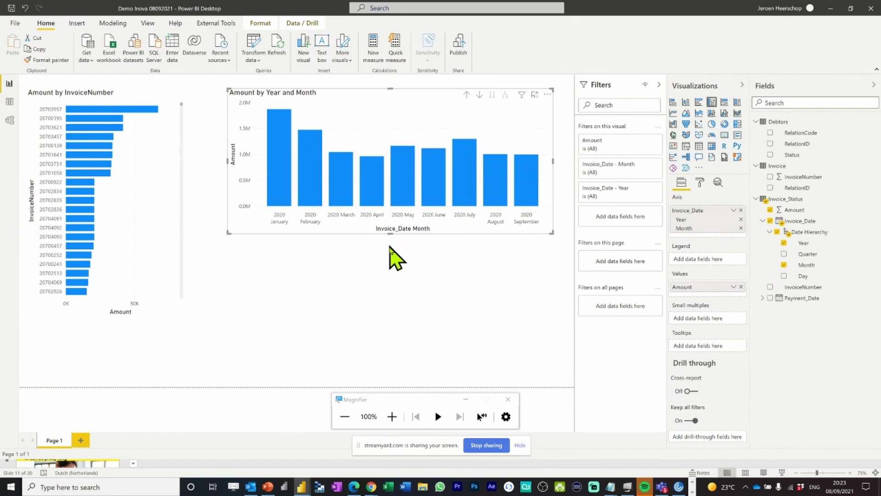
Create a clustered bar chart of Amount by the Debtors table's RelationCode below the Year and Month chart.
click(360, 276)
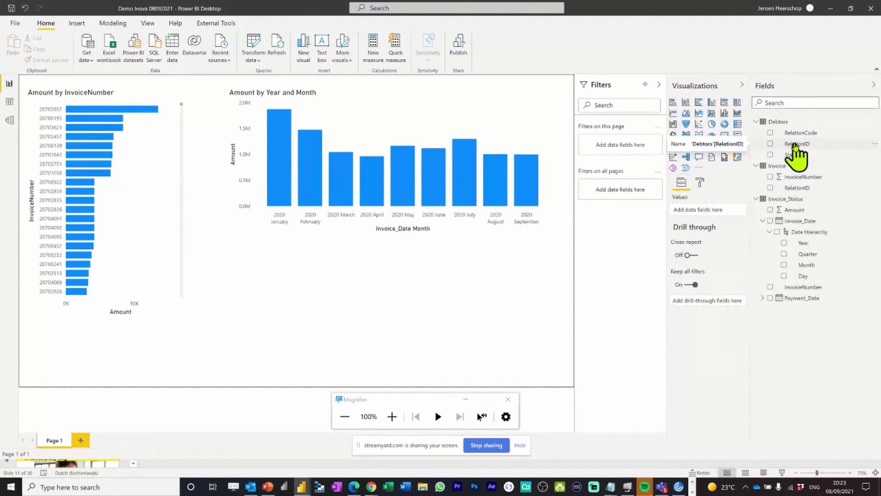
drag(795, 136, 288, 303)
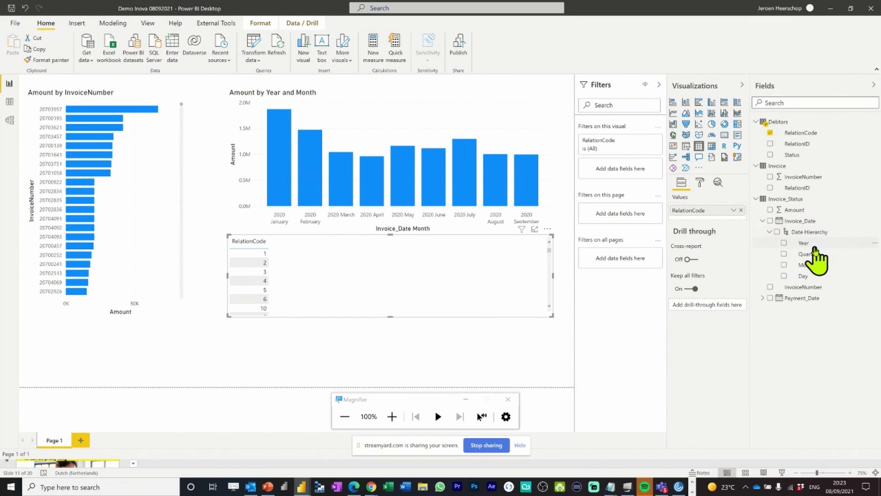
drag(796, 211, 710, 222)
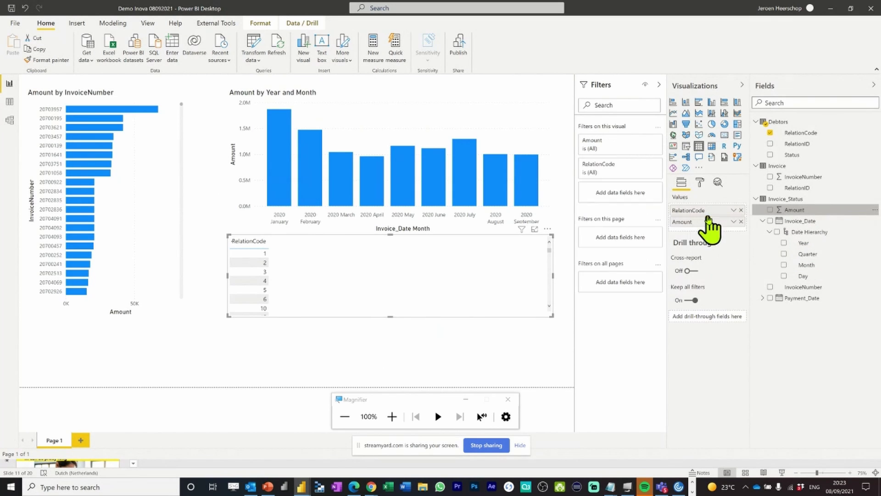
click(698, 102)
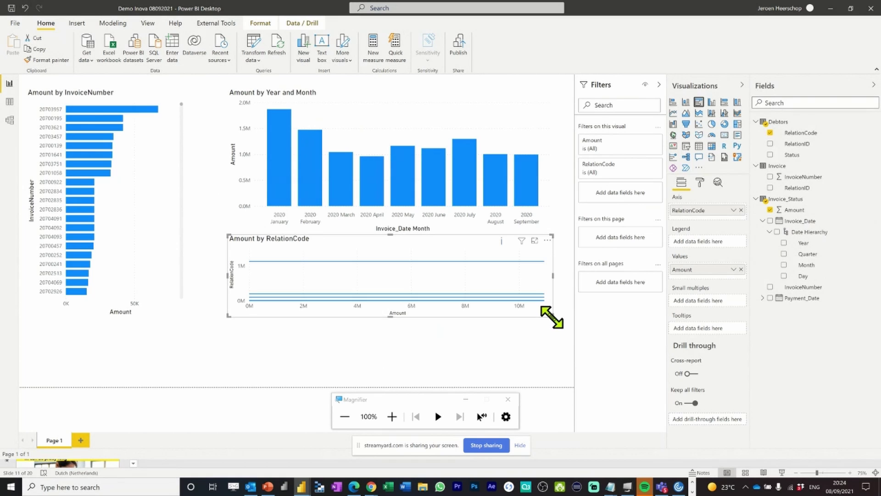
Set the Y axis type of the Amount by RelationCode chart to Categorical, keeping its position at Left.
click(702, 183)
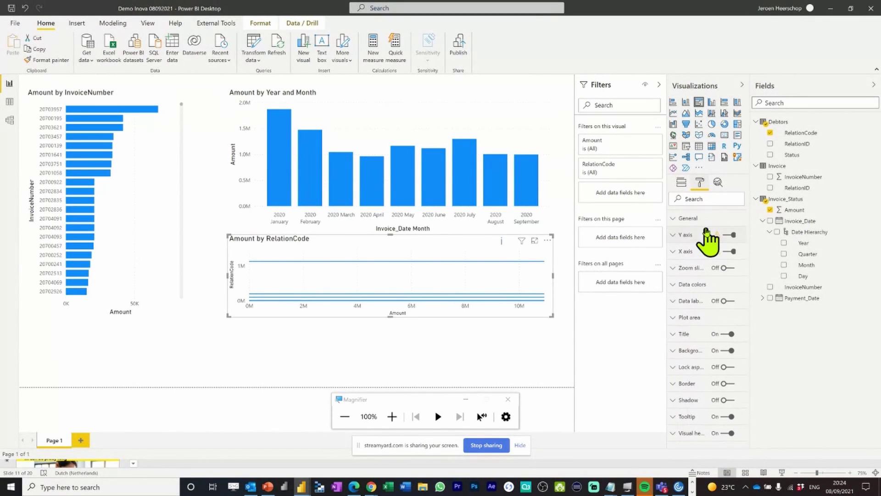
click(692, 234)
click(703, 263)
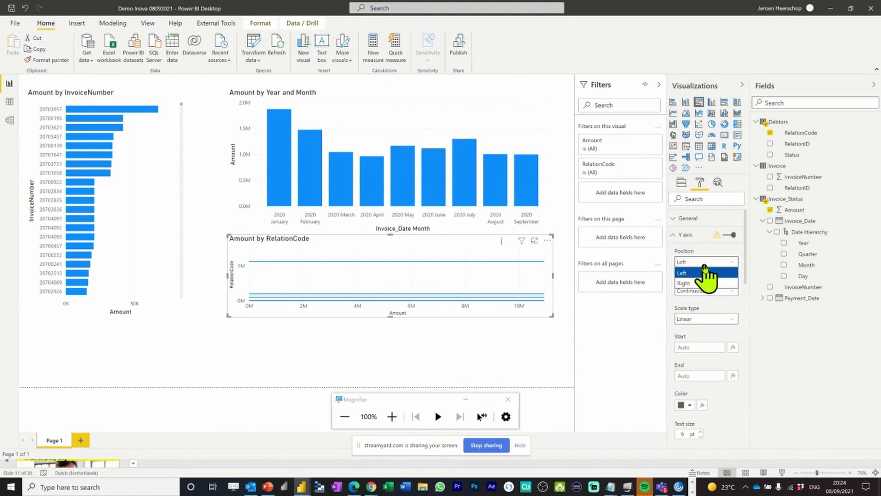
click(707, 274)
click(692, 292)
click(691, 311)
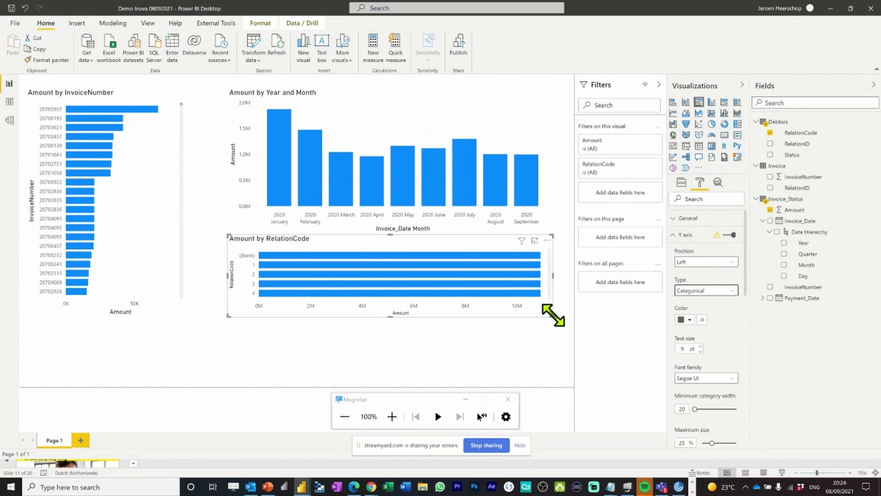
Enlarge the RelationCode chart down towards the page's lower edge and look through its bars.
drag(552, 315, 553, 379)
scroll(457, 307, down, 3)
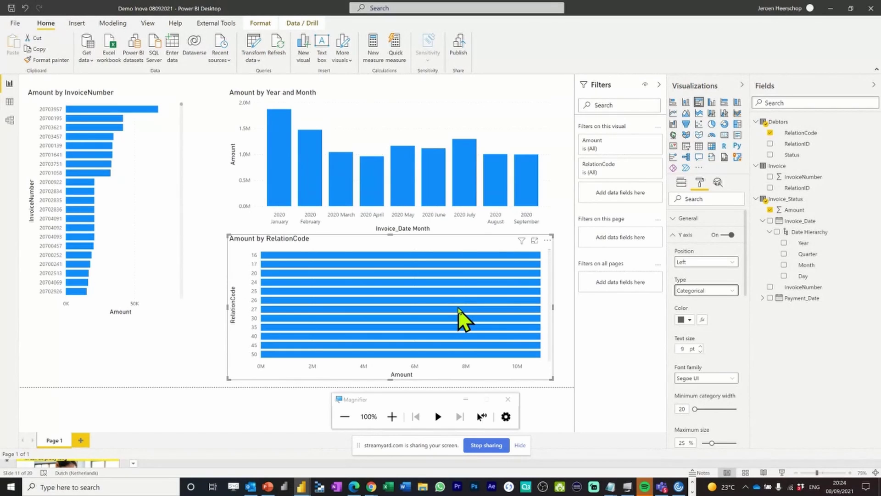
scroll(458, 307, up, 3)
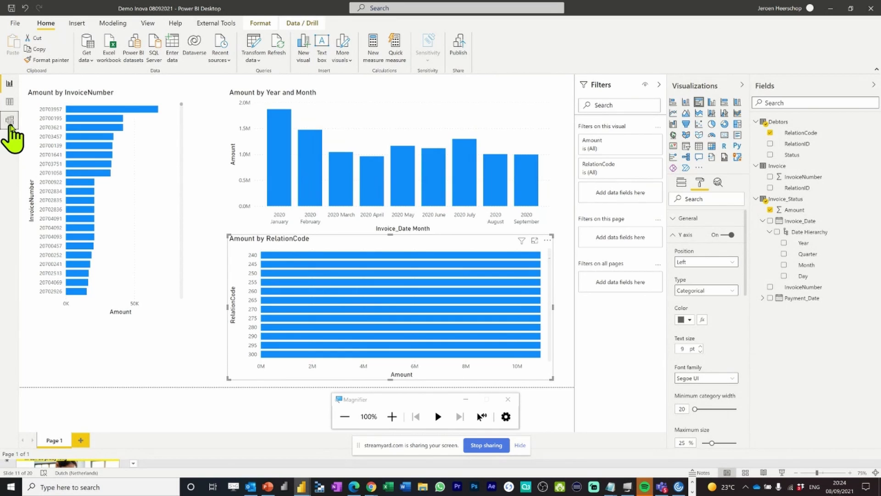
Open the data model diagram, move the Invoice_Status table closer to the Invoice table and make its card taller.
click(10, 120)
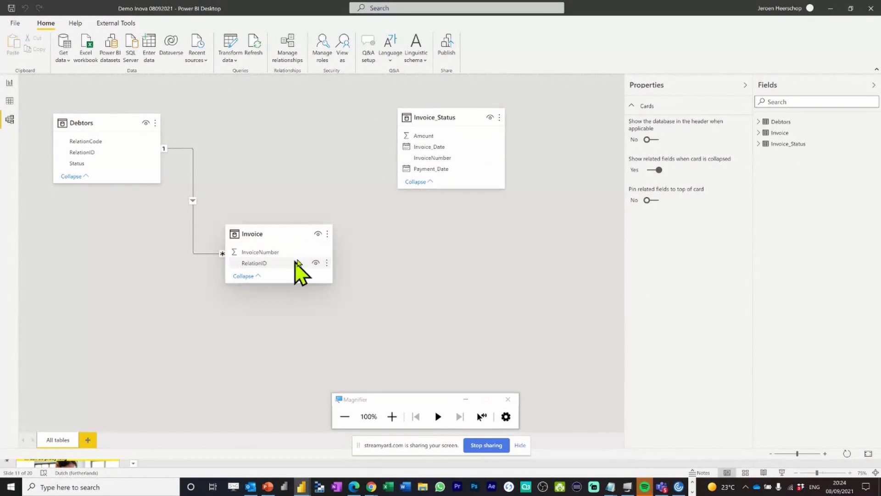
drag(444, 118, 338, 169)
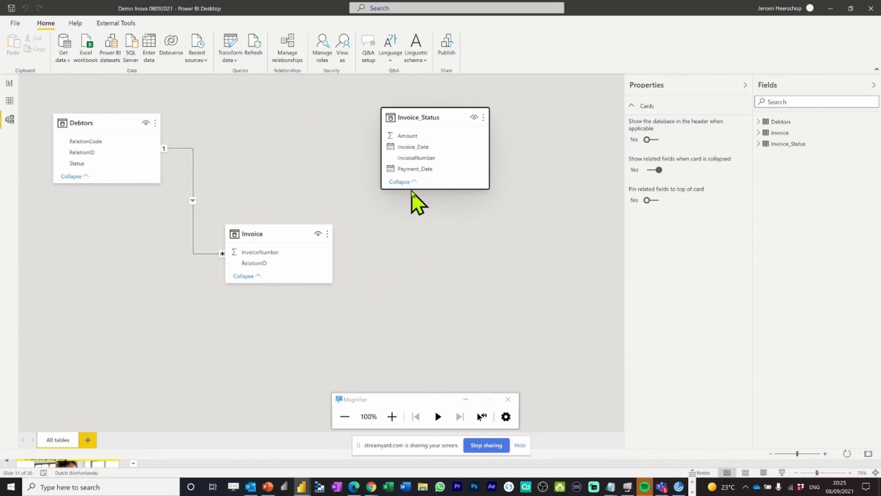
drag(417, 189, 419, 212)
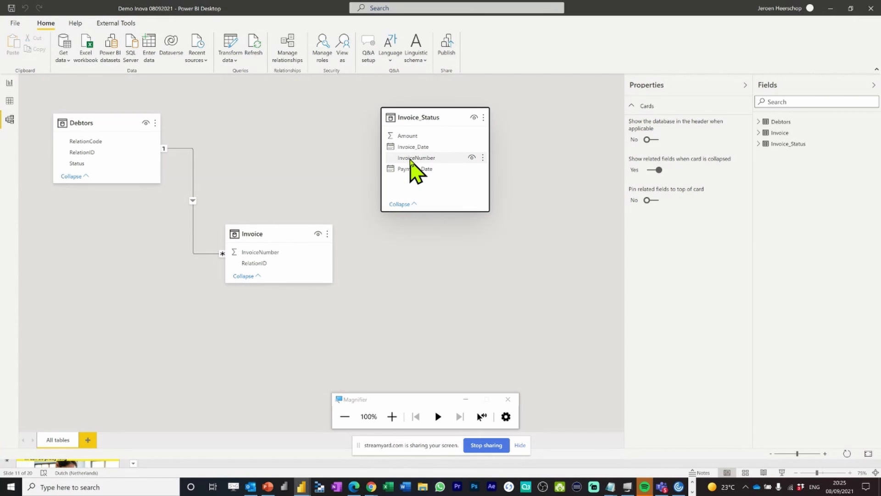
Relate the Invoice_Status table to the Invoice table on InvoiceNumber and go back to the report page.
drag(410, 159, 256, 255)
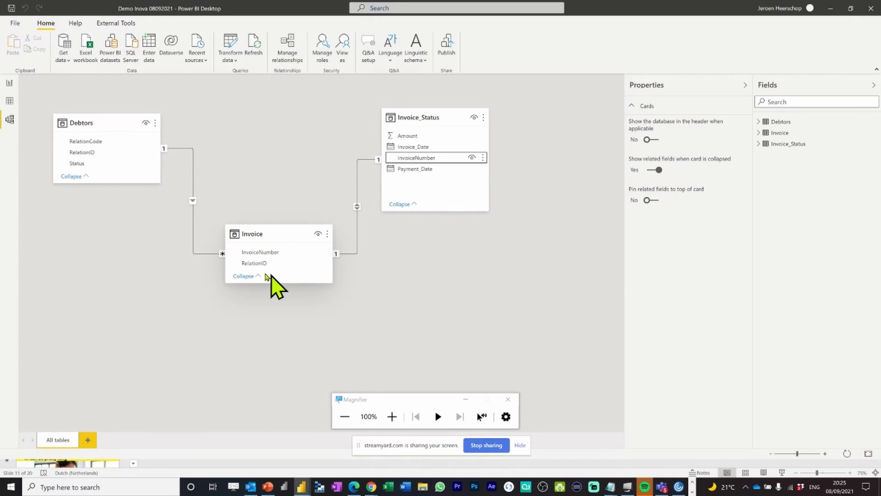
click(194, 237)
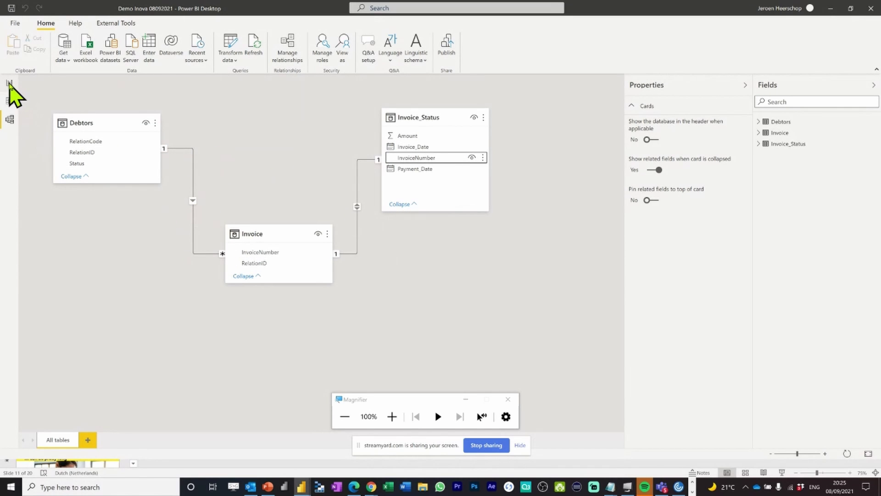
click(9, 83)
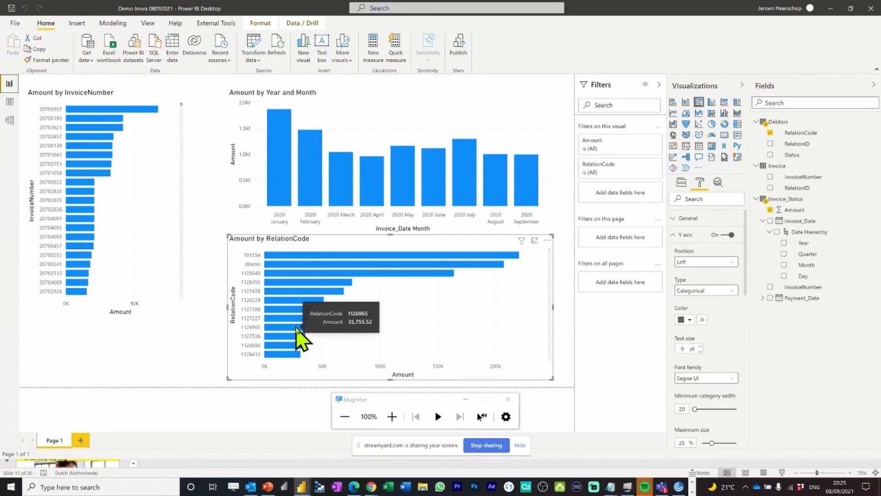
Cross-highlight the report by the 2020 June and 2020 May columns in turn, clearing each selection.
click(429, 172)
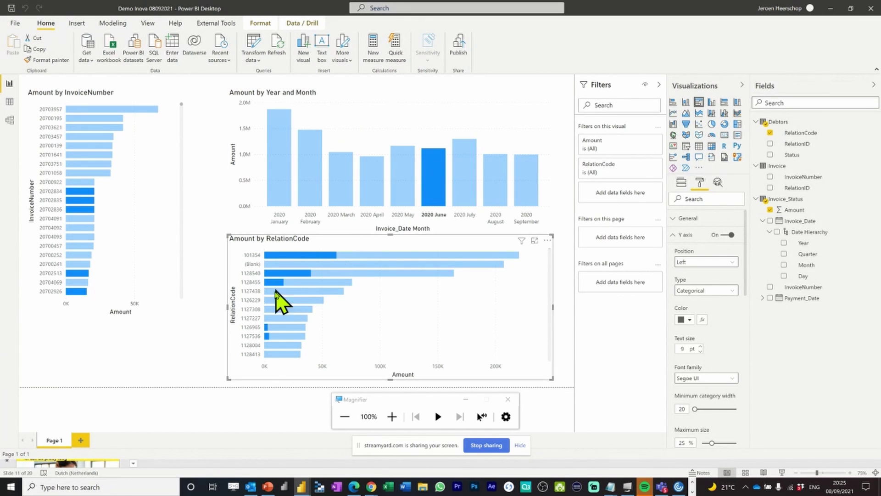
click(433, 195)
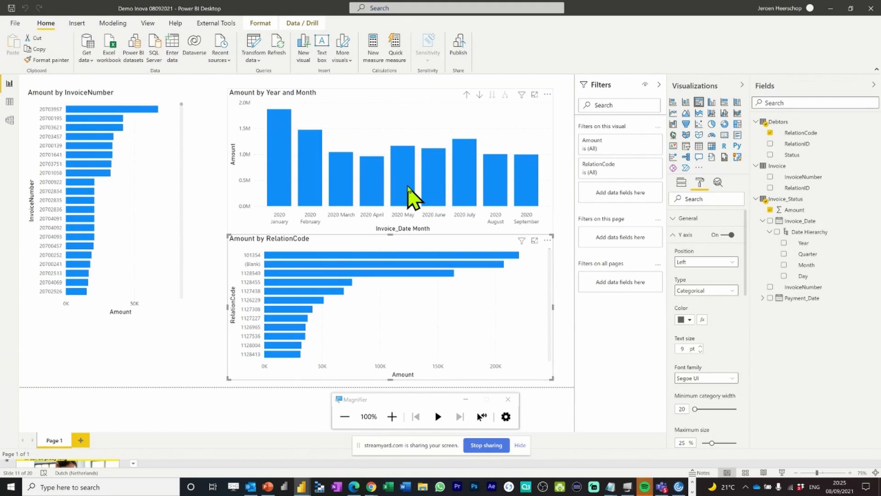
click(406, 190)
click(406, 190)
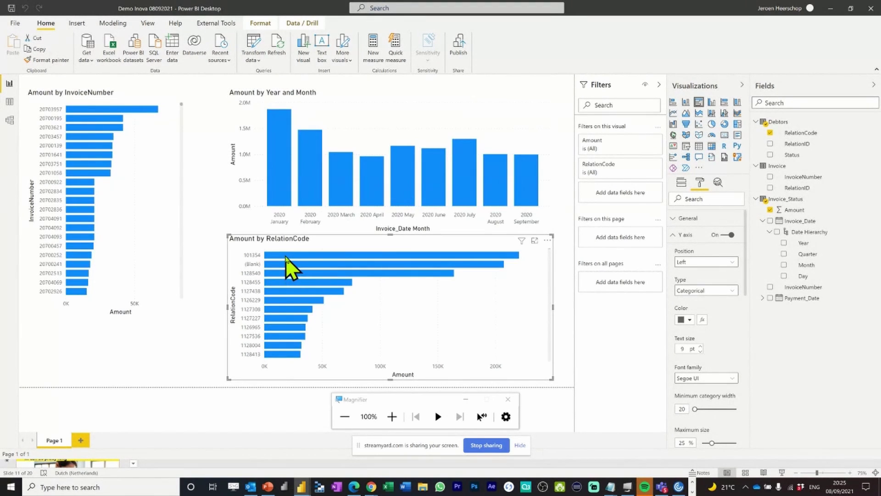
Cross-highlight the report from bars near the top of the RelationCode chart and one mid-list InvoiceNumber bar, clearing each selection.
click(286, 263)
click(285, 263)
click(280, 275)
click(278, 274)
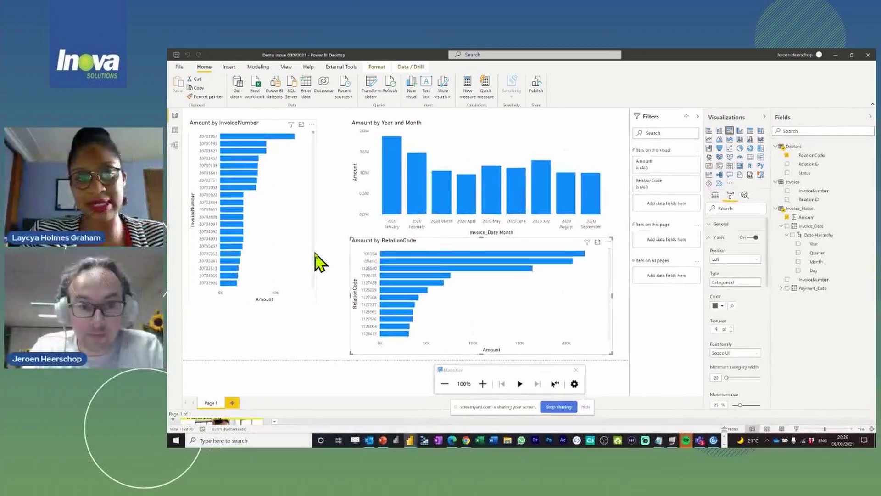
click(231, 209)
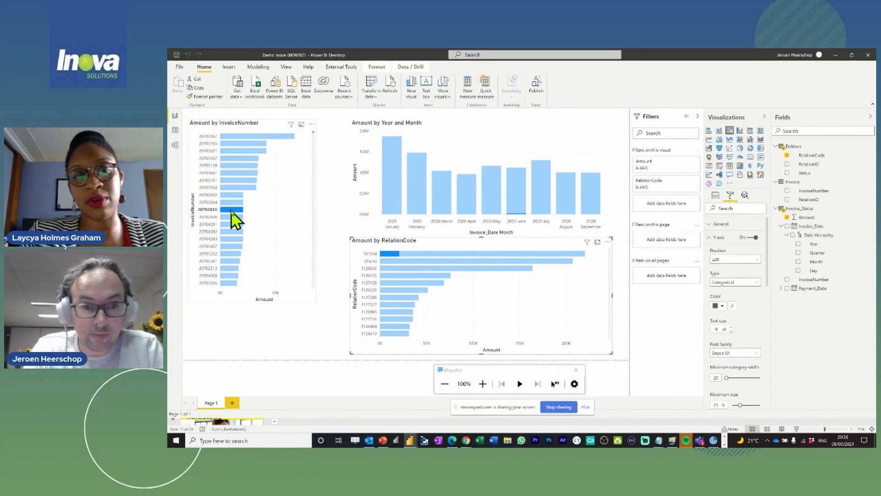
click(230, 210)
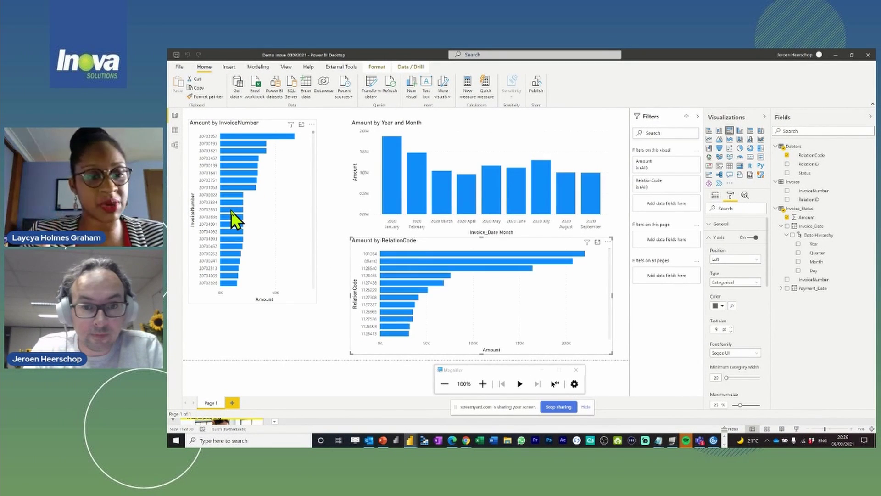
click(329, 205)
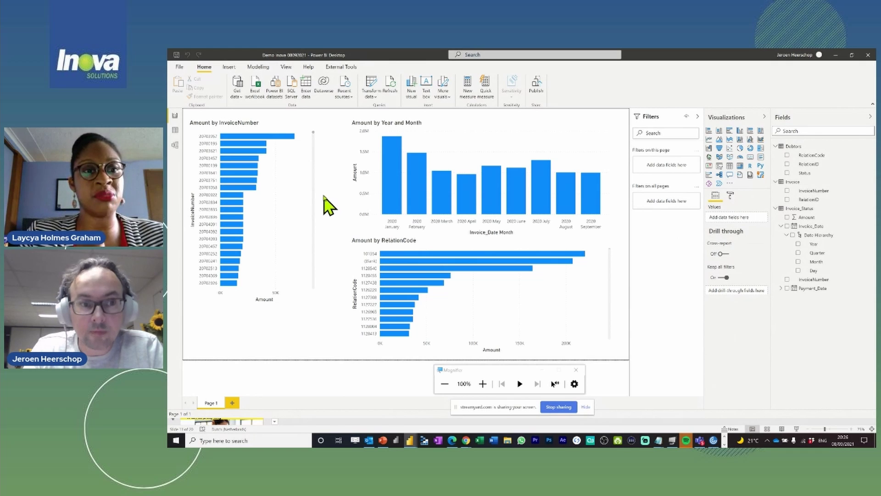
View the data rows of the Invoice and Invoice_Status tables, and return to the report page.
click(175, 145)
click(175, 130)
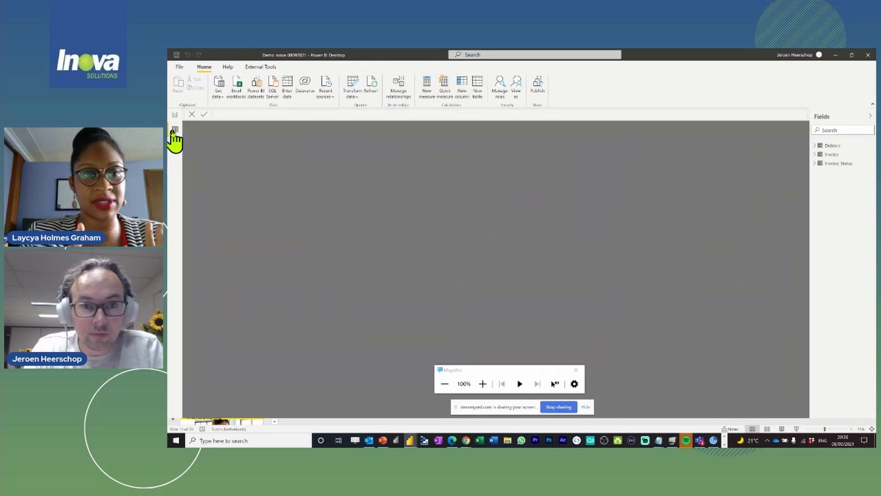
click(830, 155)
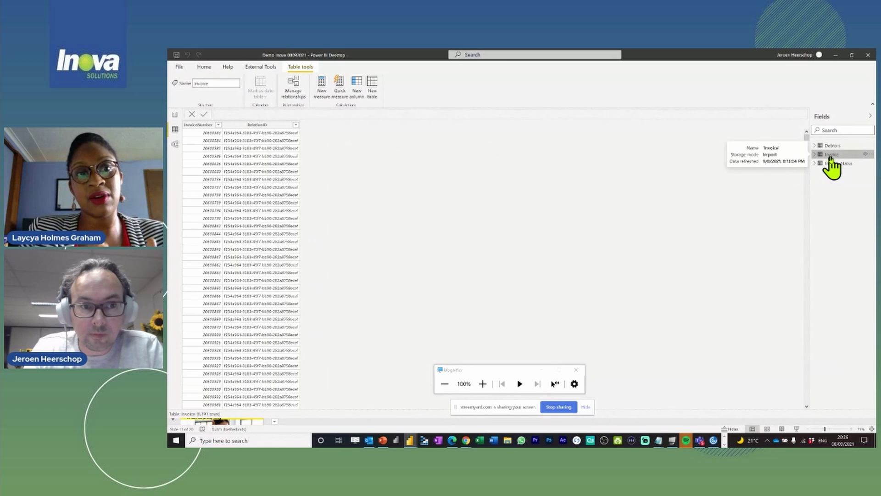
click(834, 163)
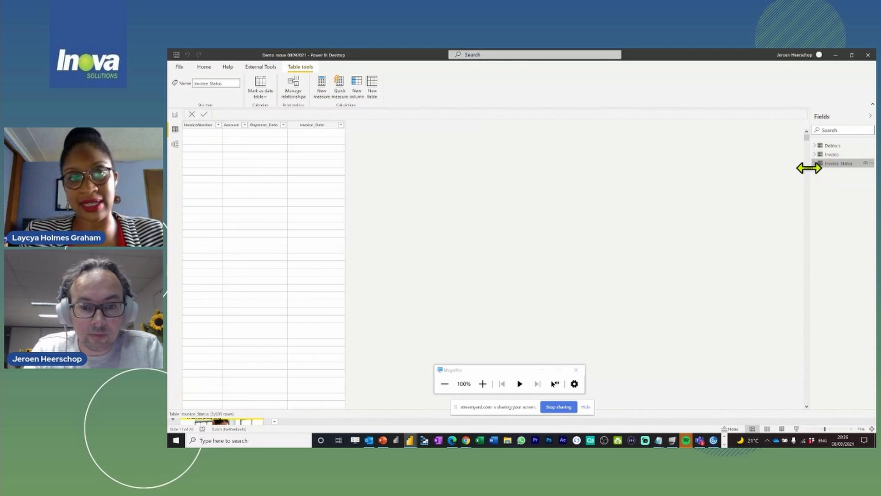
mouse_move(465, 440)
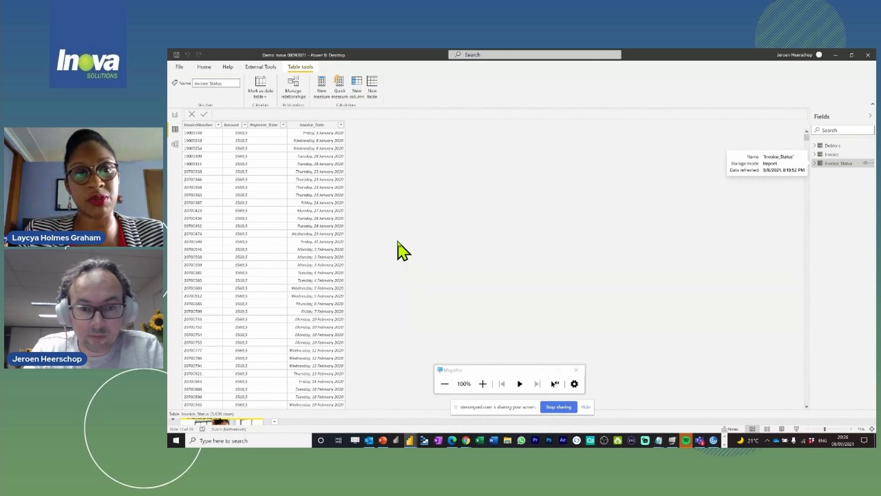
click(175, 115)
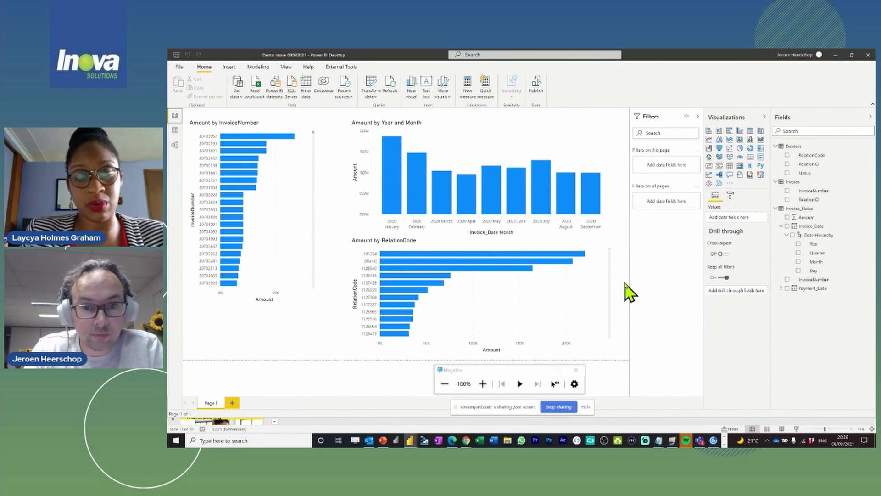
Try the Amount by Year and Month chart as stacked area, line and treemap, and settle on a stacked column chart.
click(461, 127)
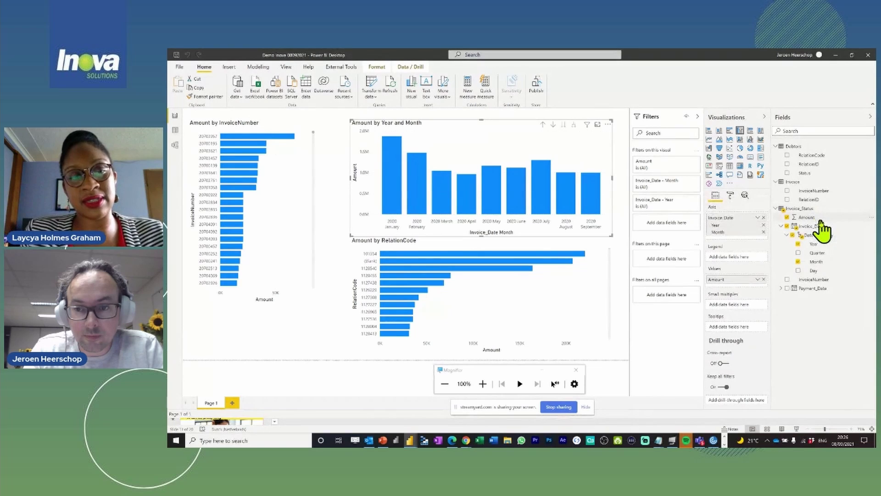
click(729, 140)
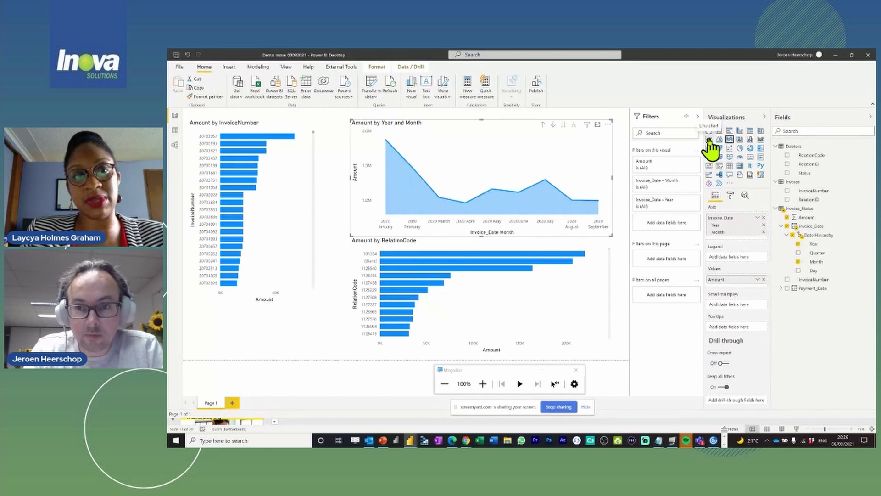
click(708, 140)
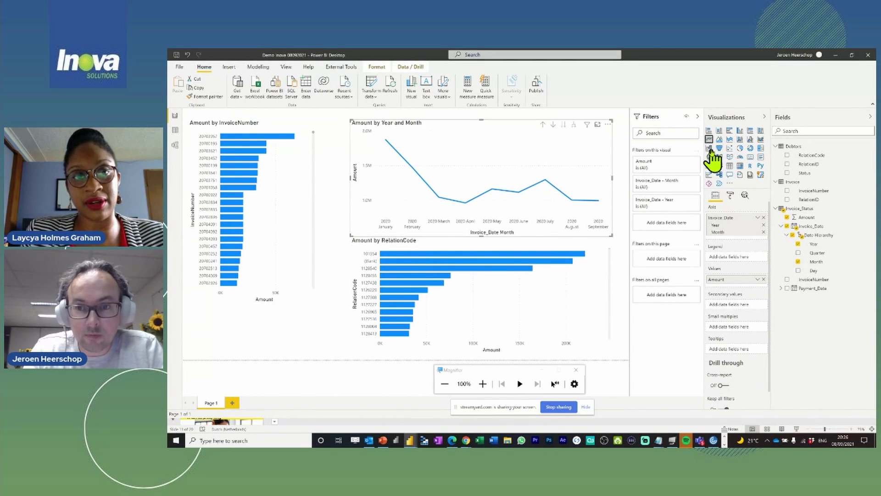
click(760, 148)
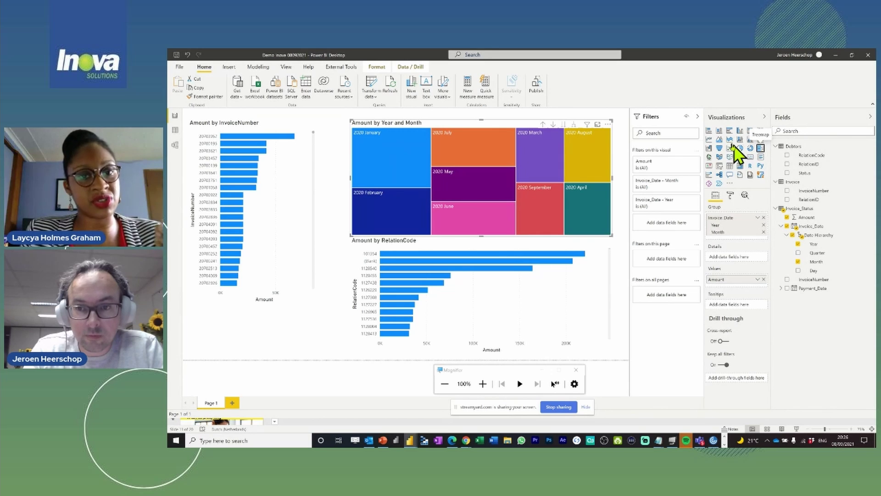
click(719, 132)
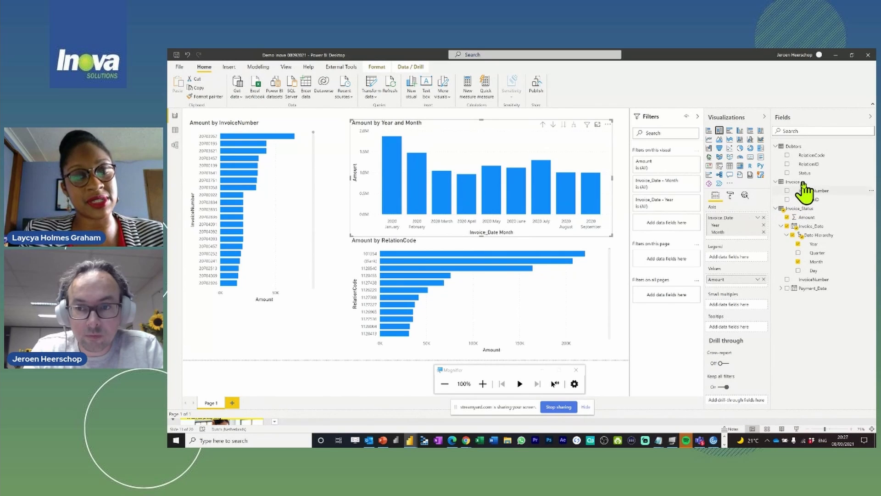
Try the Debtors Status field as legend of the Year and Month chart, highlighting the blank September segment before removing the field.
drag(803, 179, 740, 265)
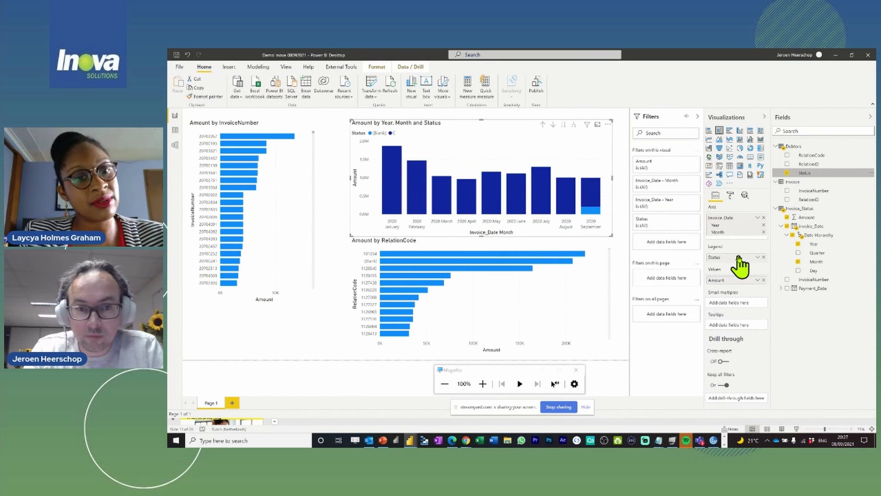
click(590, 211)
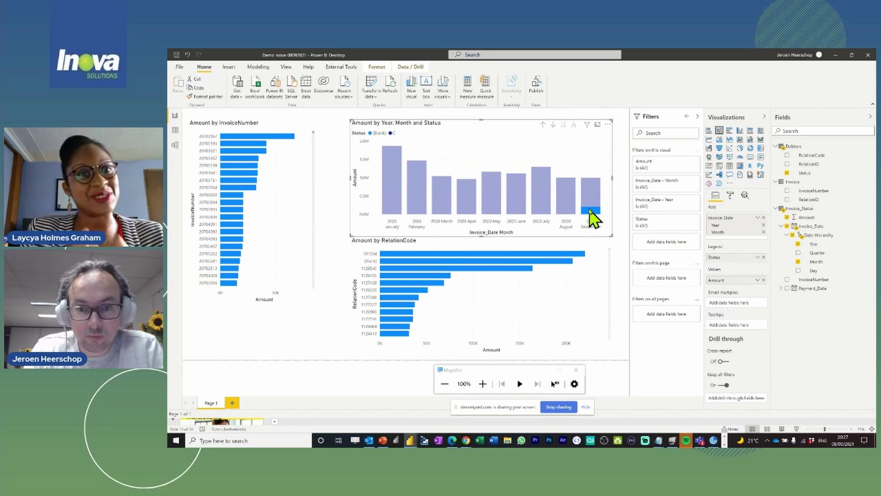
click(591, 211)
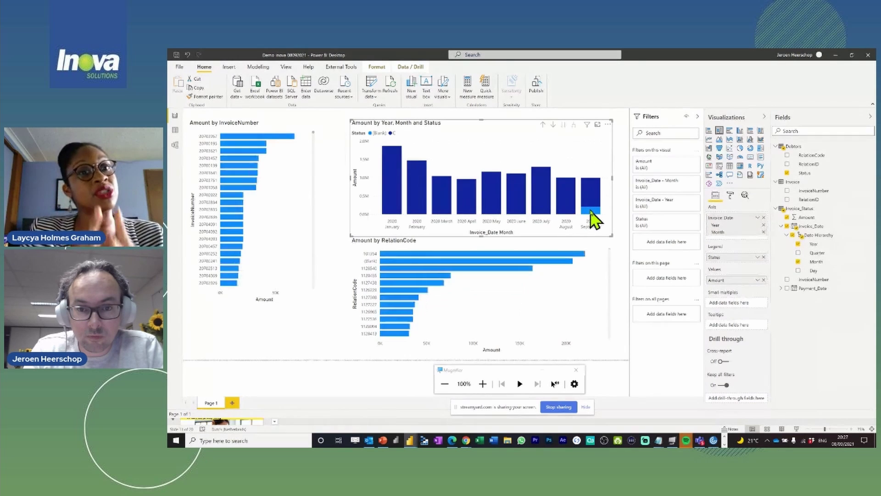
click(764, 257)
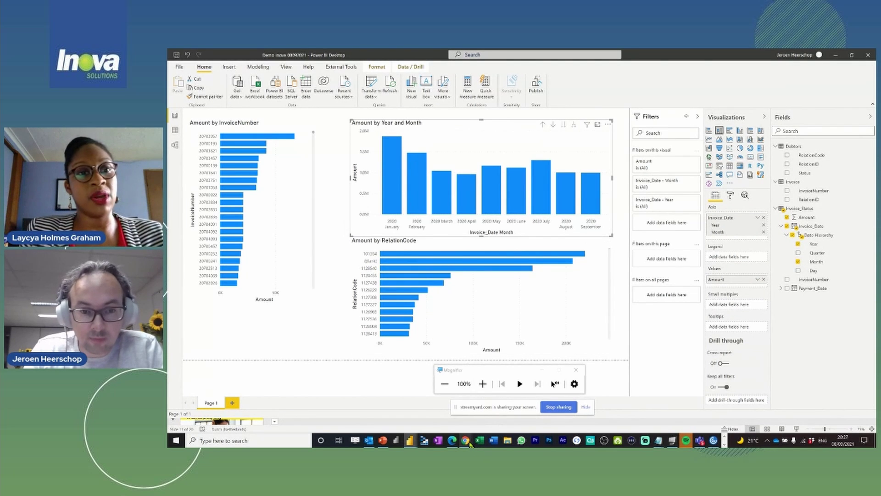
click(333, 297)
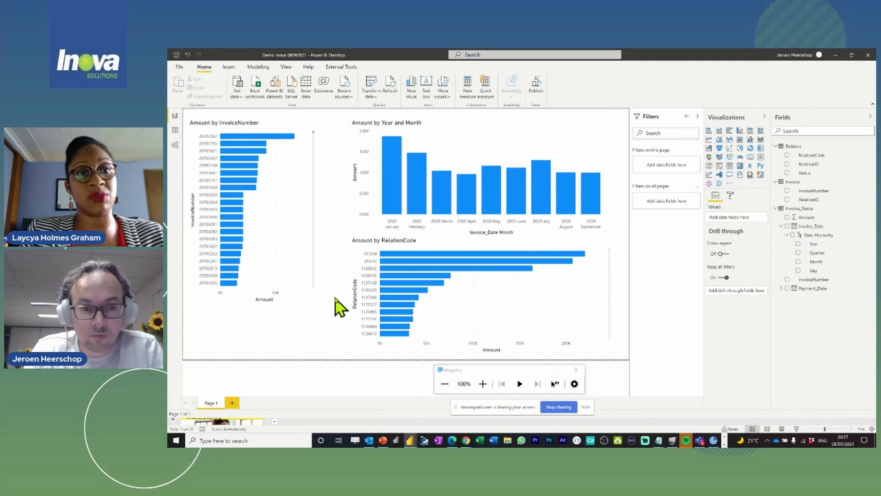
Switch to the browser window showing the ABN AMRO Finance Event Final report in the Power BI service.
key(alt+Tab)
key(alt+Tab)
key(alt+Tab)
key(alt+Tab)
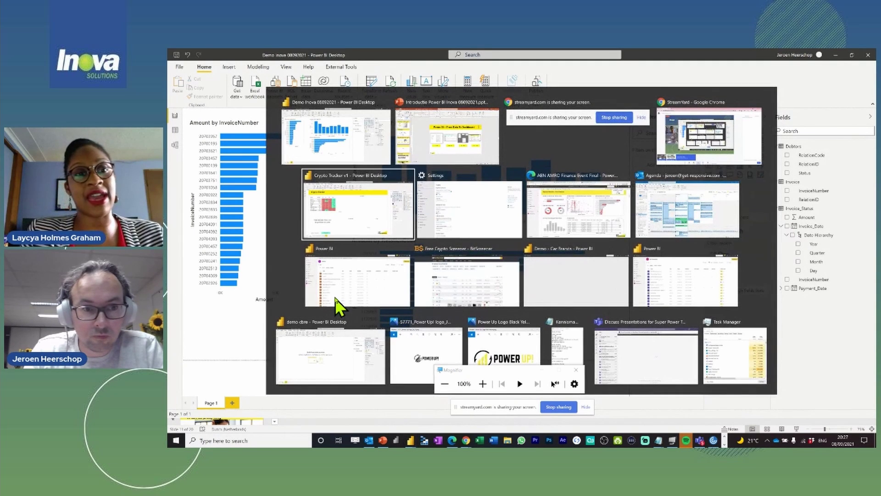
key(alt+Tab)
key(alt+Tab)
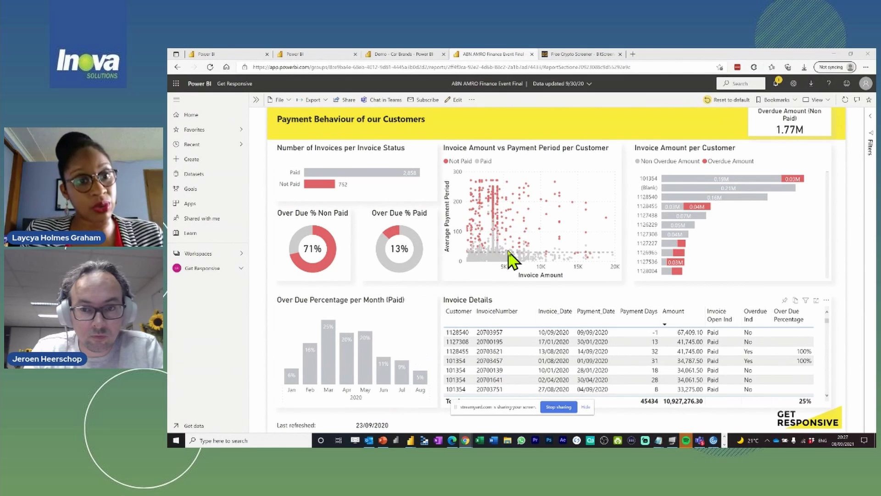
Cross-filter the Payment Behaviour report by the first and third customers and by the May and June columns, clearing the selections.
click(651, 179)
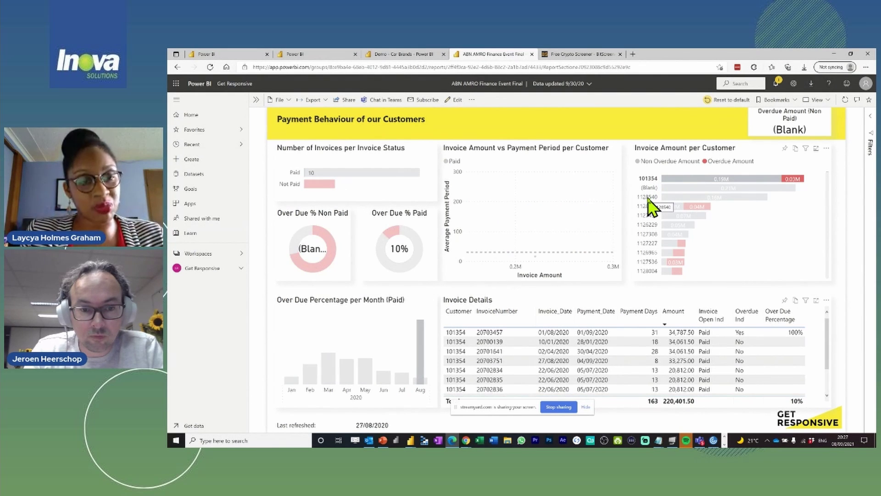
click(648, 198)
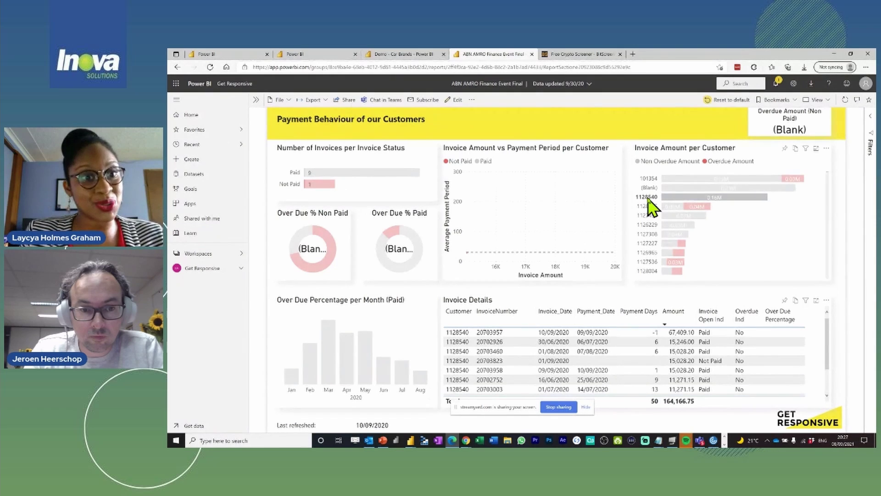
click(648, 198)
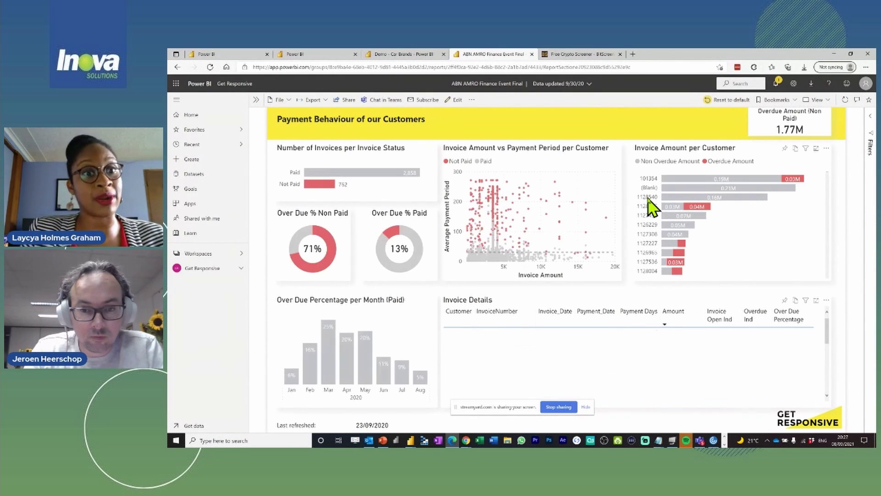
click(366, 353)
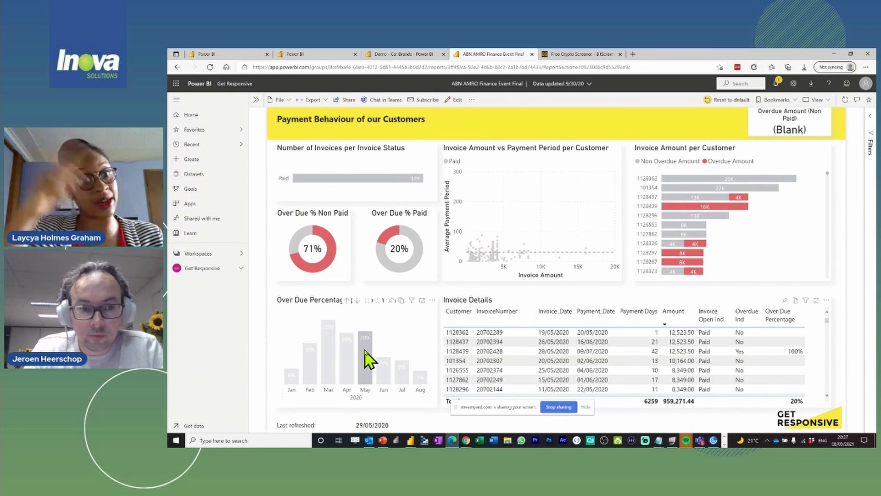
click(389, 379)
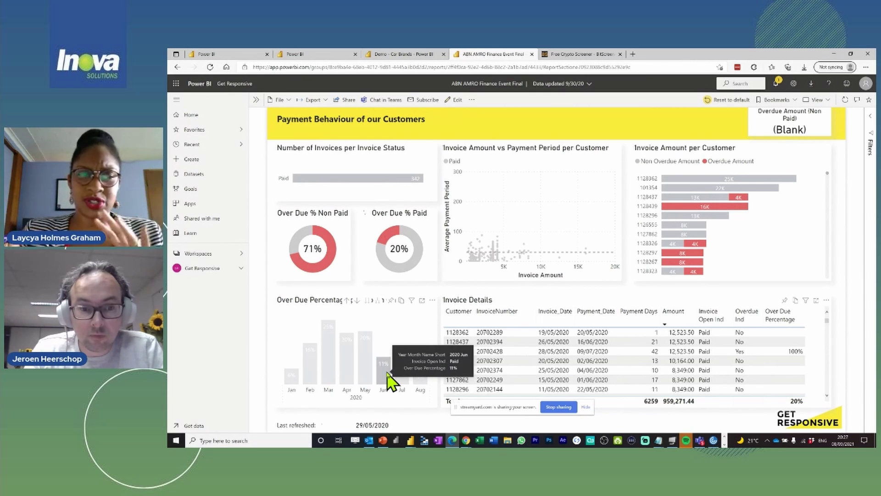
click(438, 333)
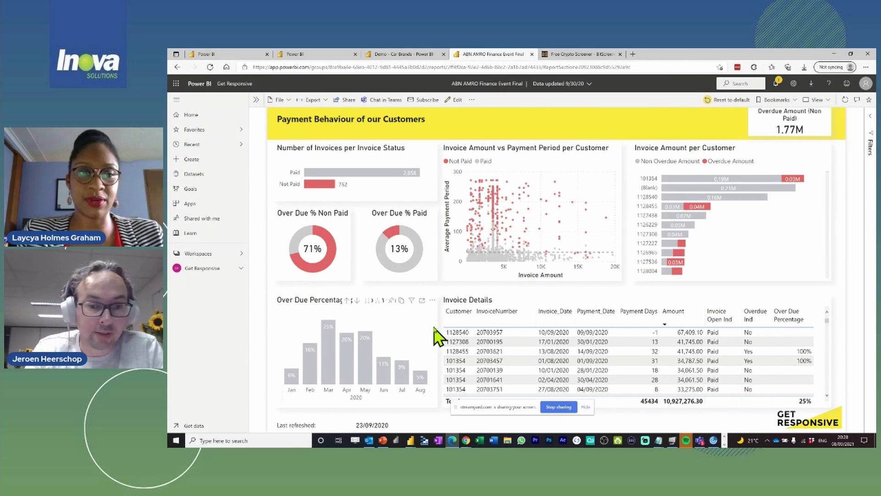
Switch back to the Demo Inova 08092021 report in Power BI Desktop.
key(alt+Tab)
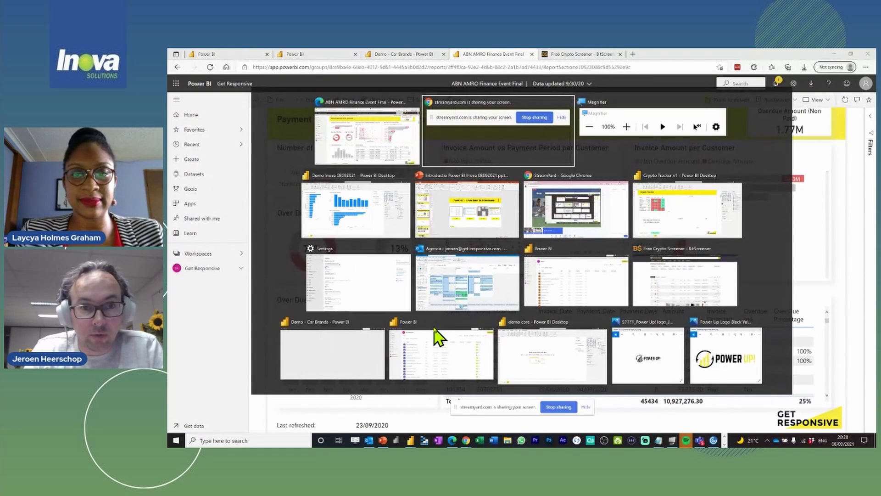
key(alt+Tab)
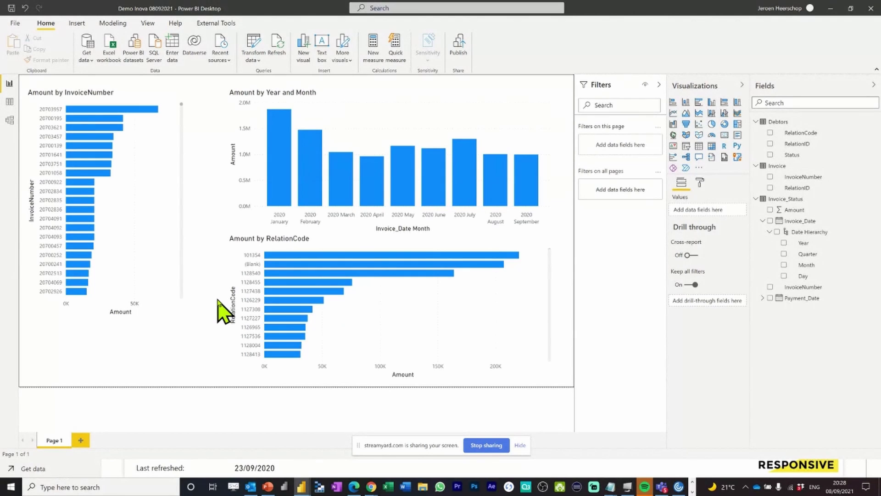
Switch to the browser report, cross-filter it by the March column and that month's largest customer to isolate the invoice details, and clear the selections.
key(alt+Tab)
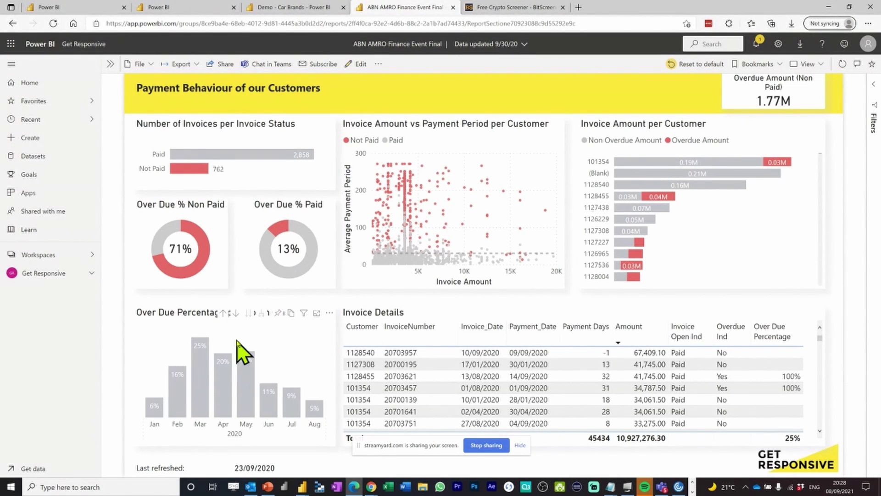
click(203, 376)
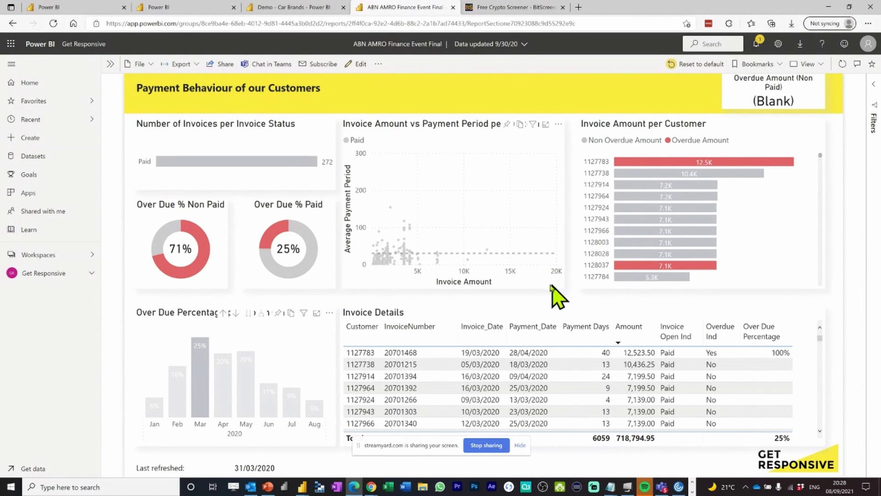
mouse_move(664, 163)
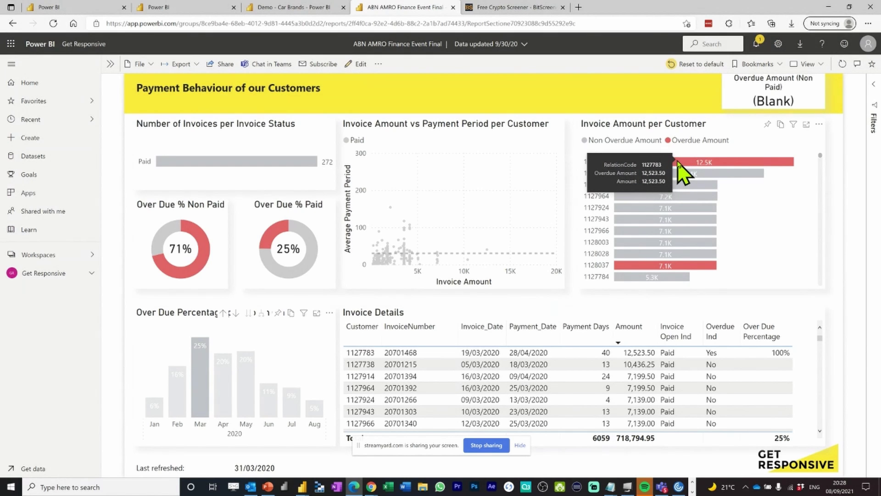
click(678, 162)
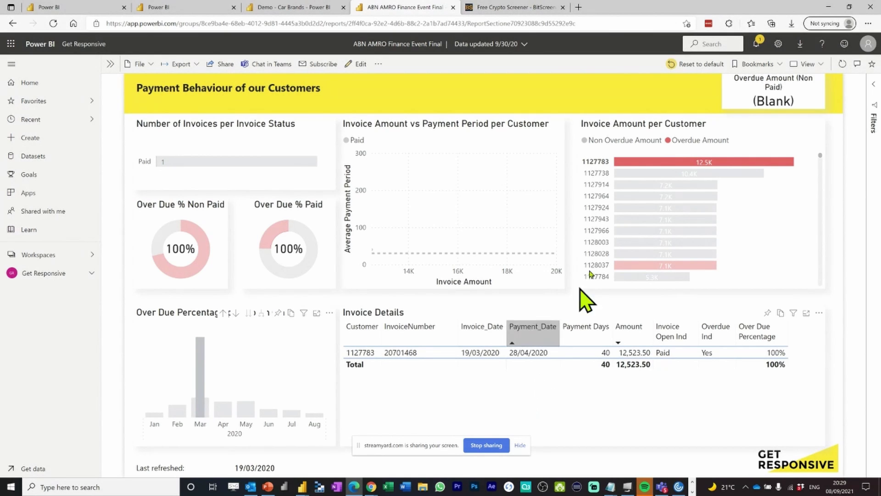
click(822, 143)
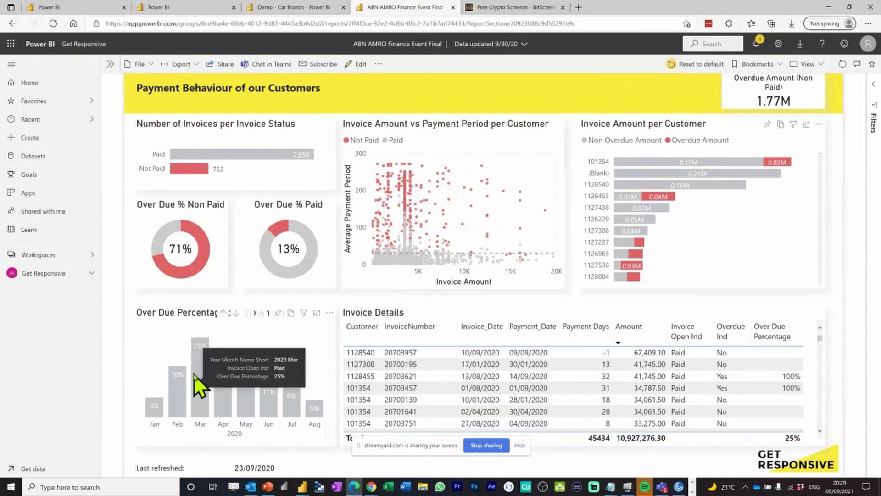
Repeat the drill-down from March in Over Due Percentage per Month to the first customer in Invoice Amount per Customer, and clear the selection.
click(198, 385)
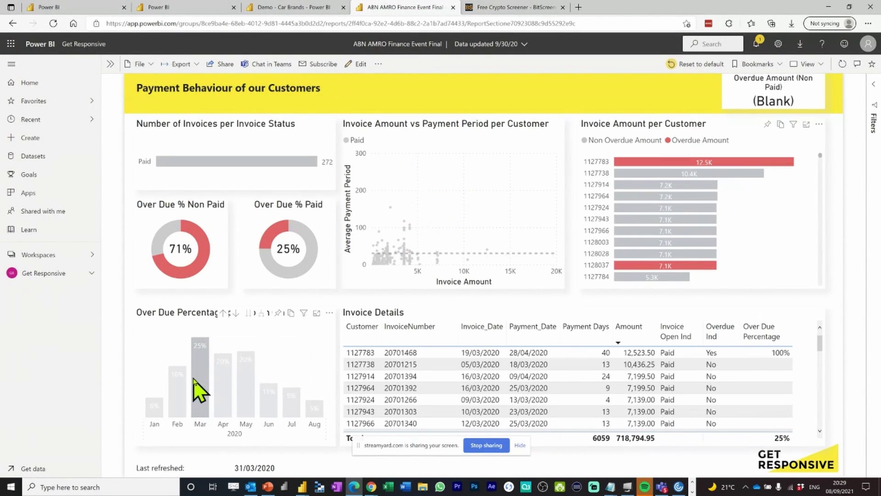
click(661, 163)
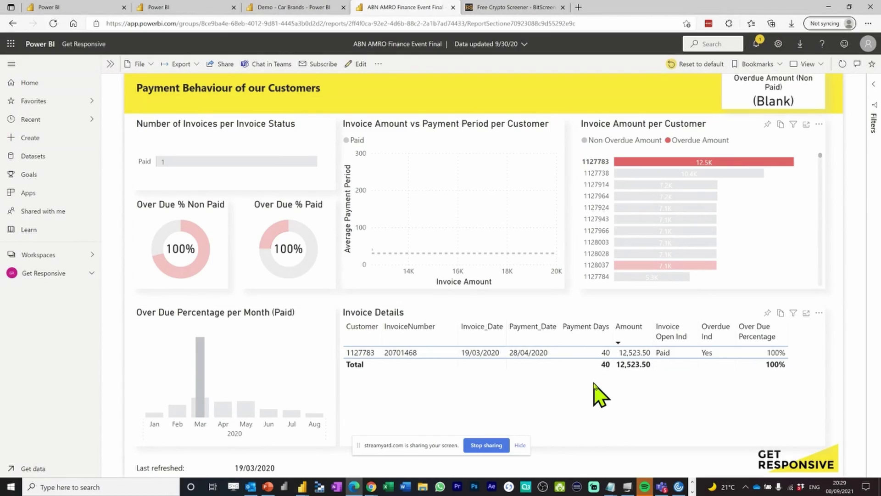
click(162, 359)
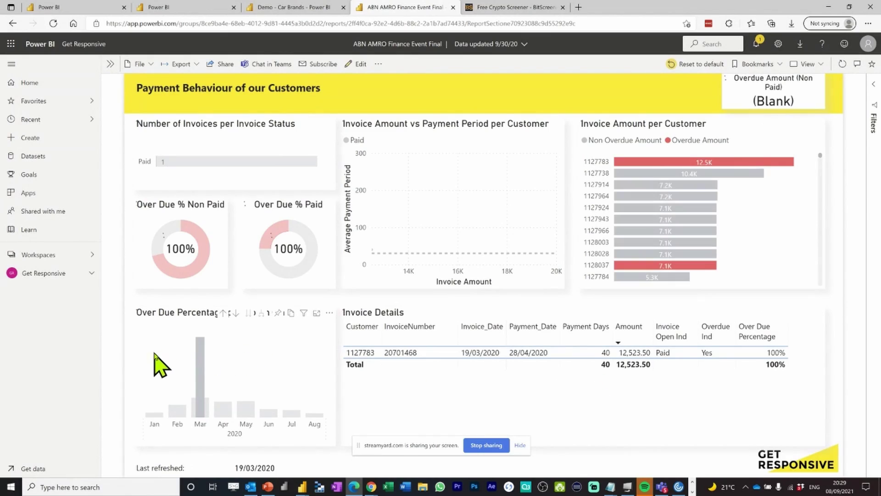